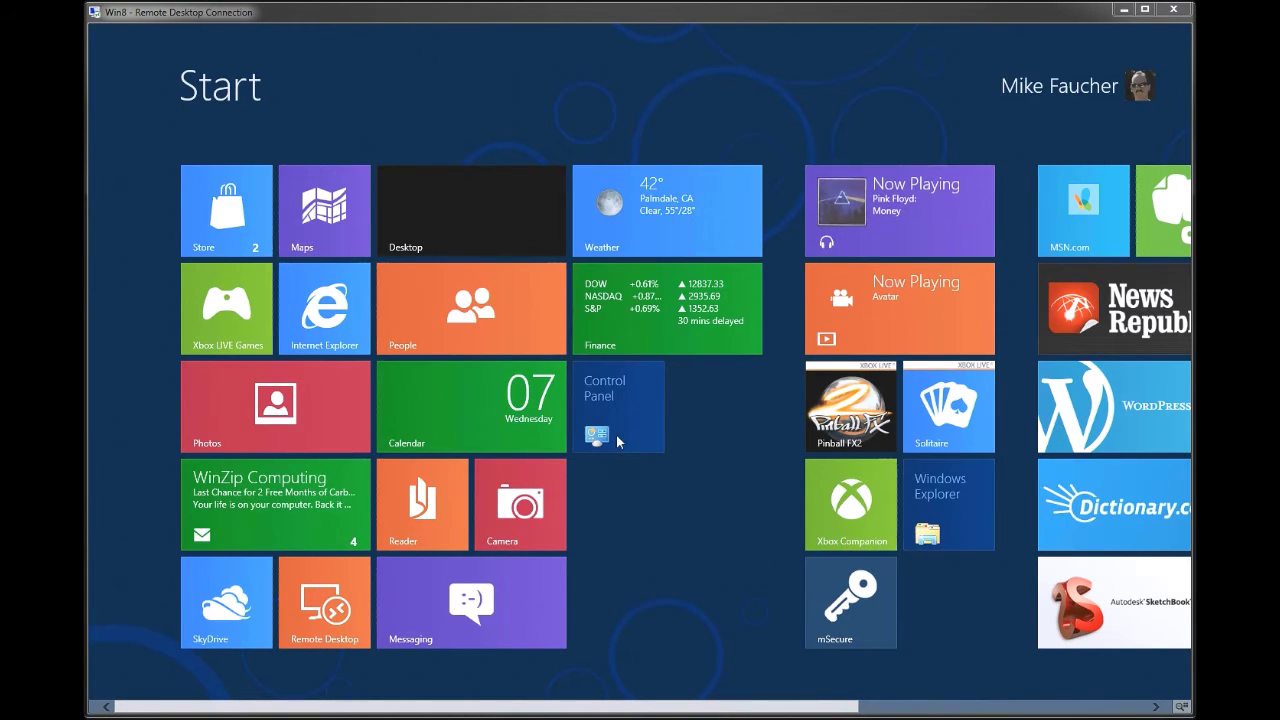
Turn on the Hyper-V Windows feature through Control Panel and restart the PC to finish installing it.
left_click(617, 441)
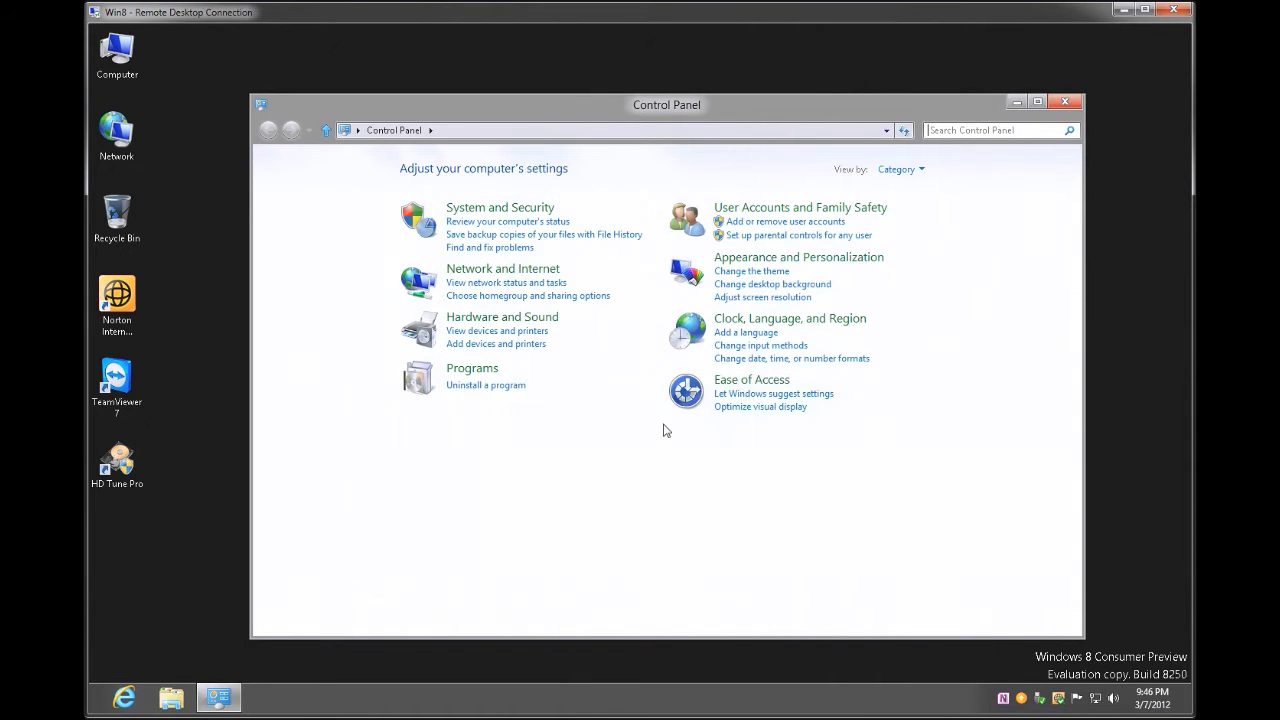
left_click(482, 388)
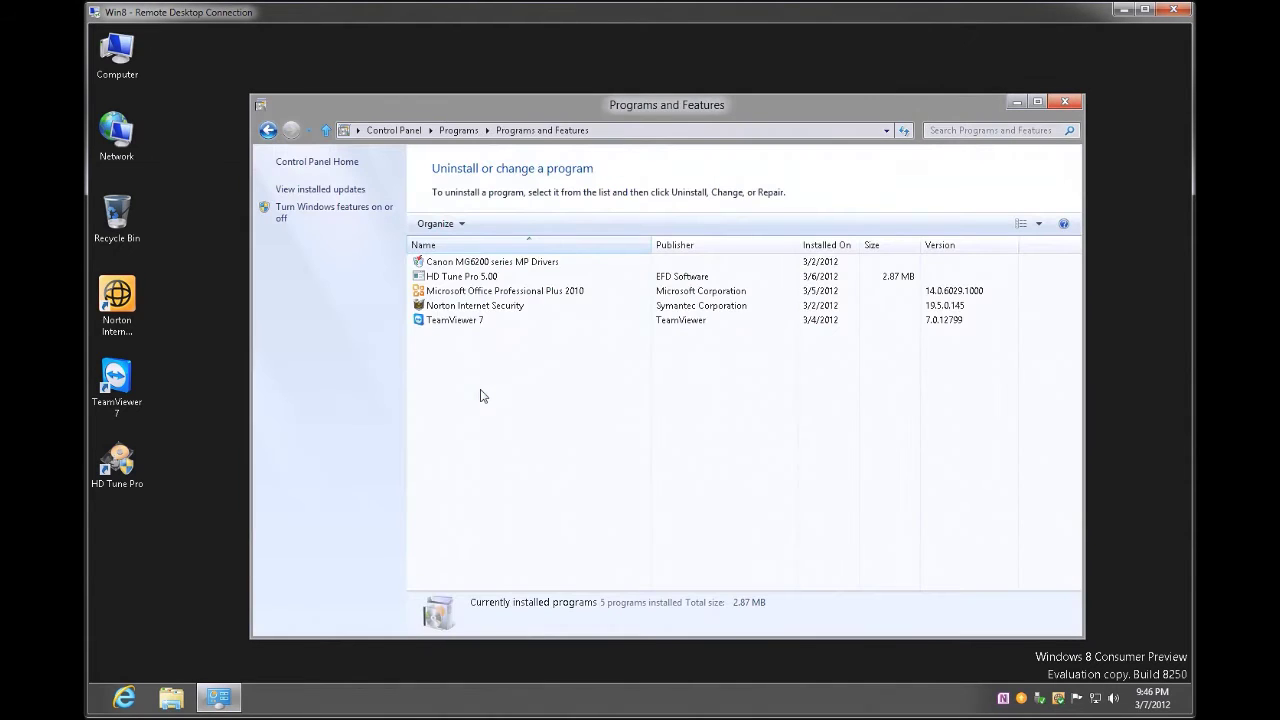
left_click(341, 213)
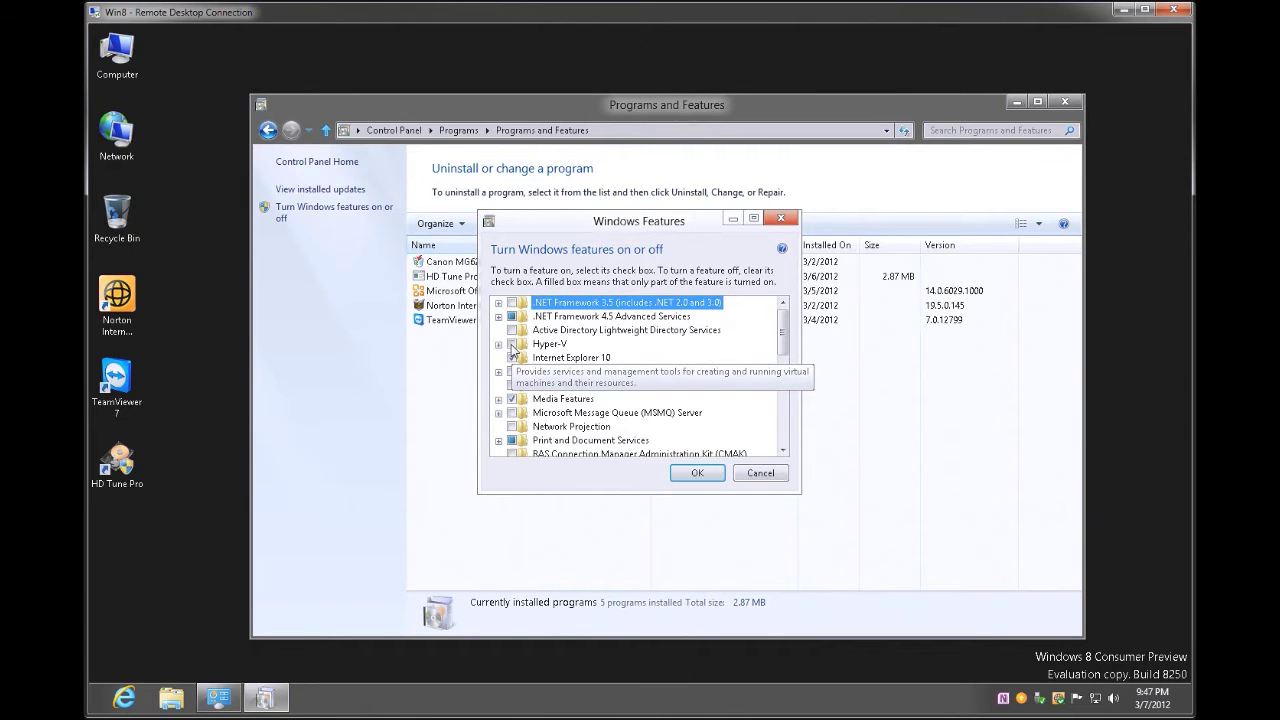
left_click(512, 345)
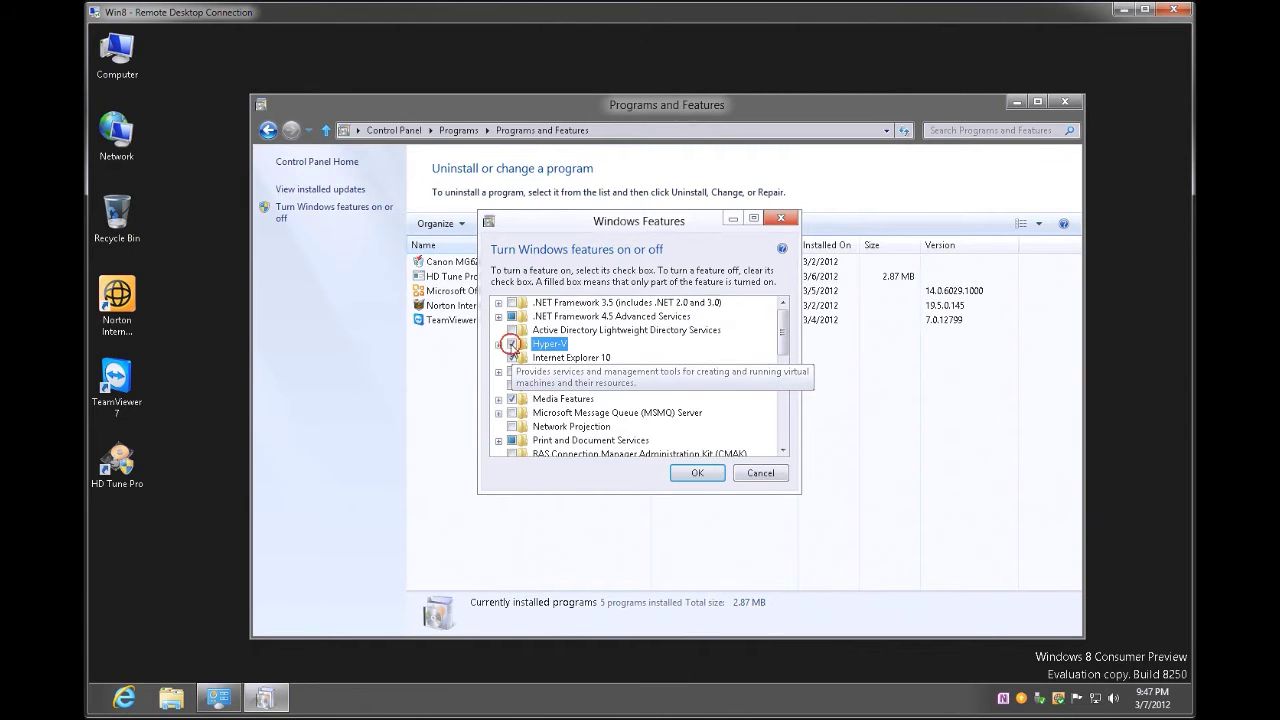
left_click(696, 474)
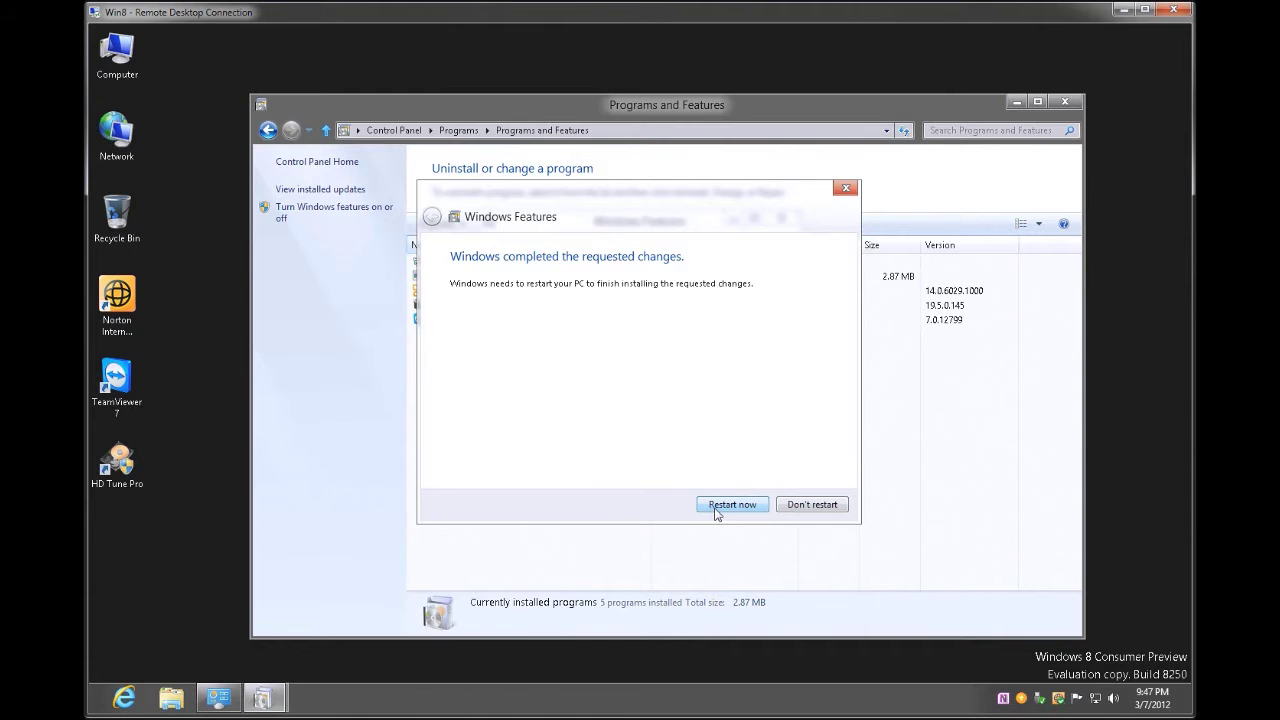
left_click(727, 510)
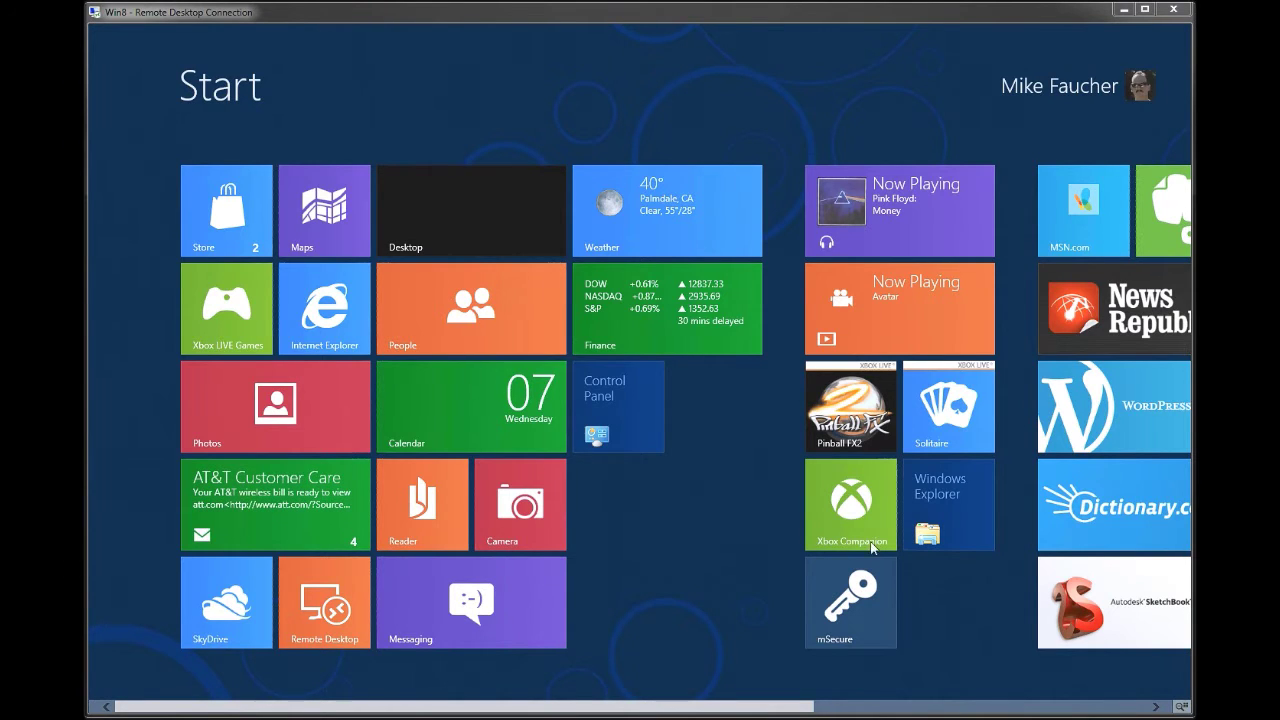
Check the Hyper-V entry in the Windows Features list, leaving the features unchanged, and close Programs and Features.
left_click(637, 418)
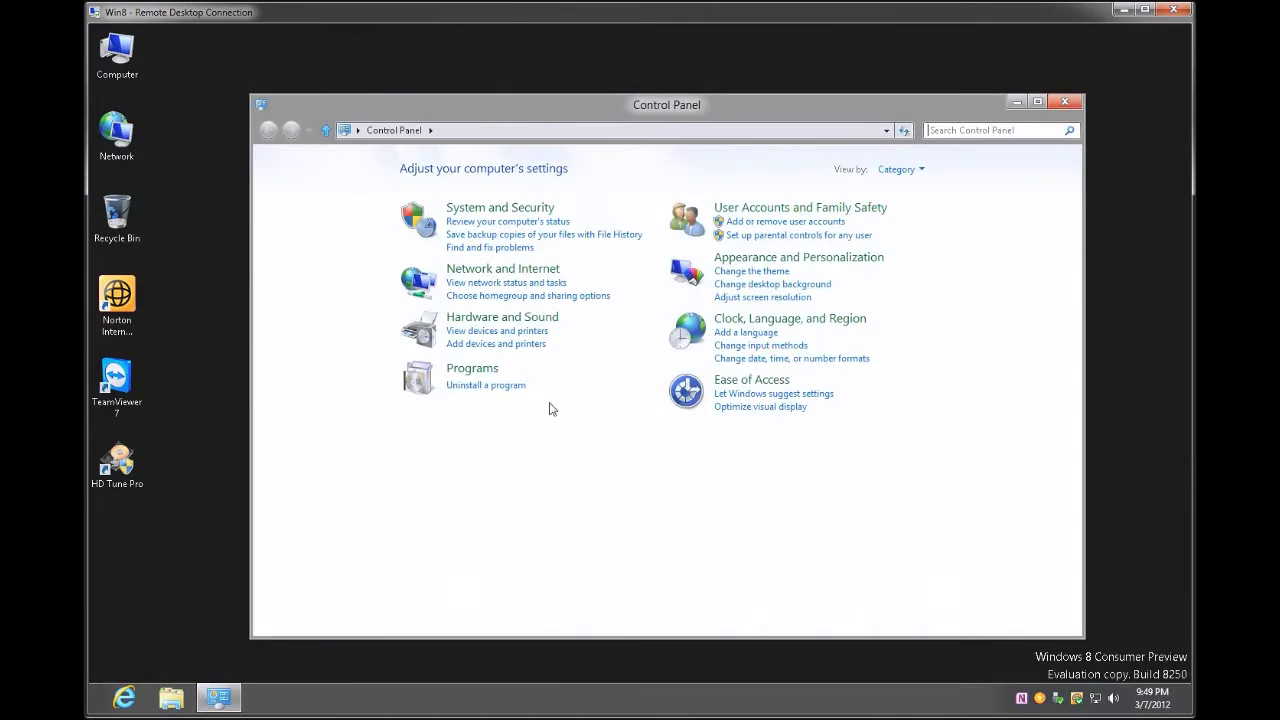
left_click(493, 390)
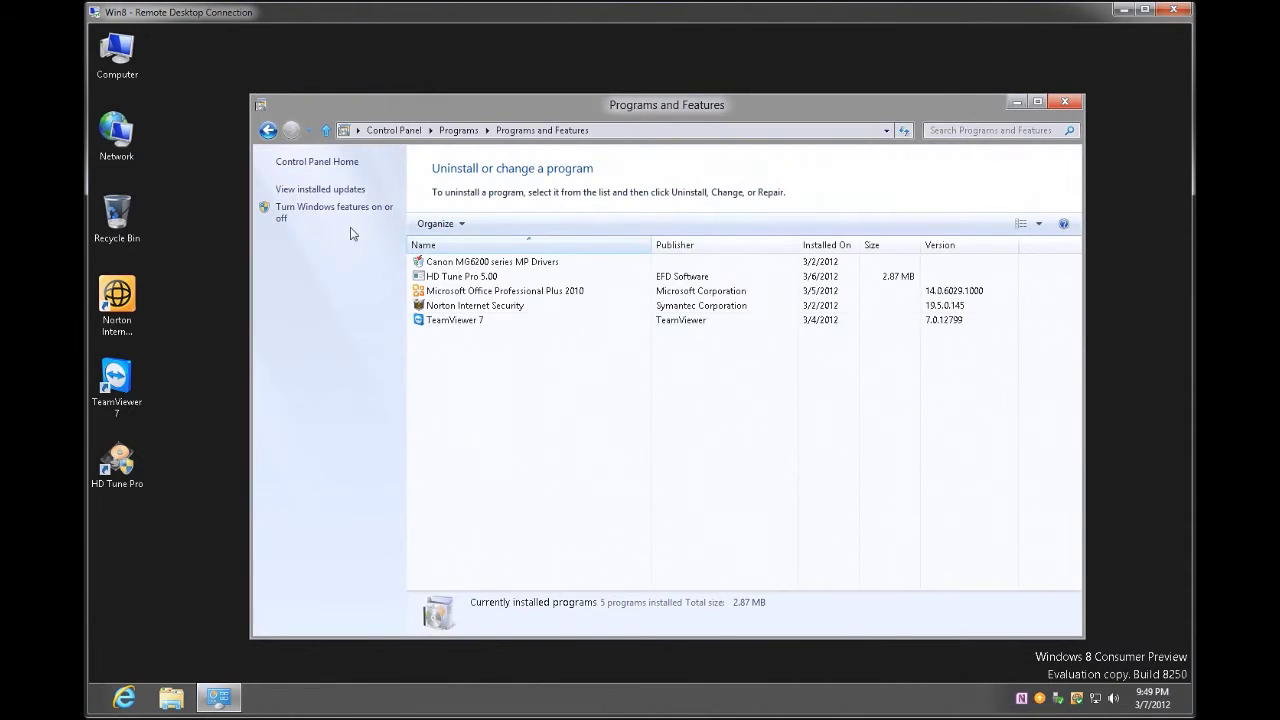
left_click(345, 212)
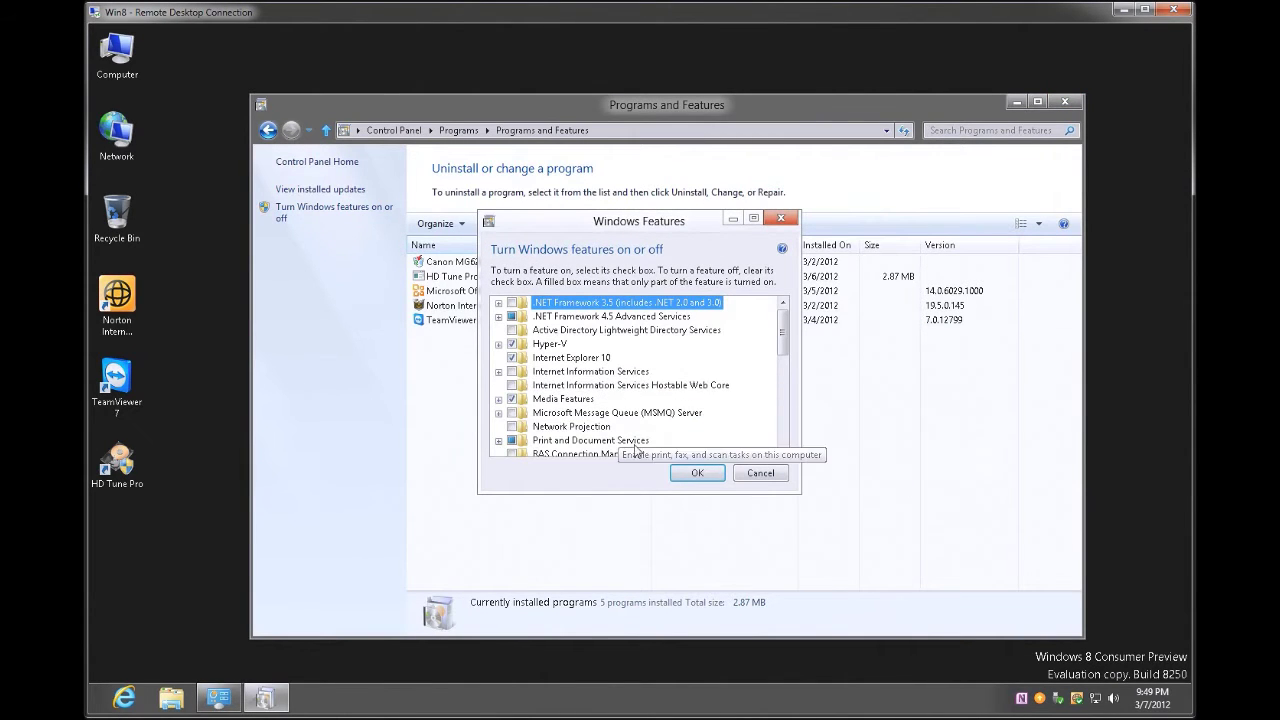
left_click(748, 473)
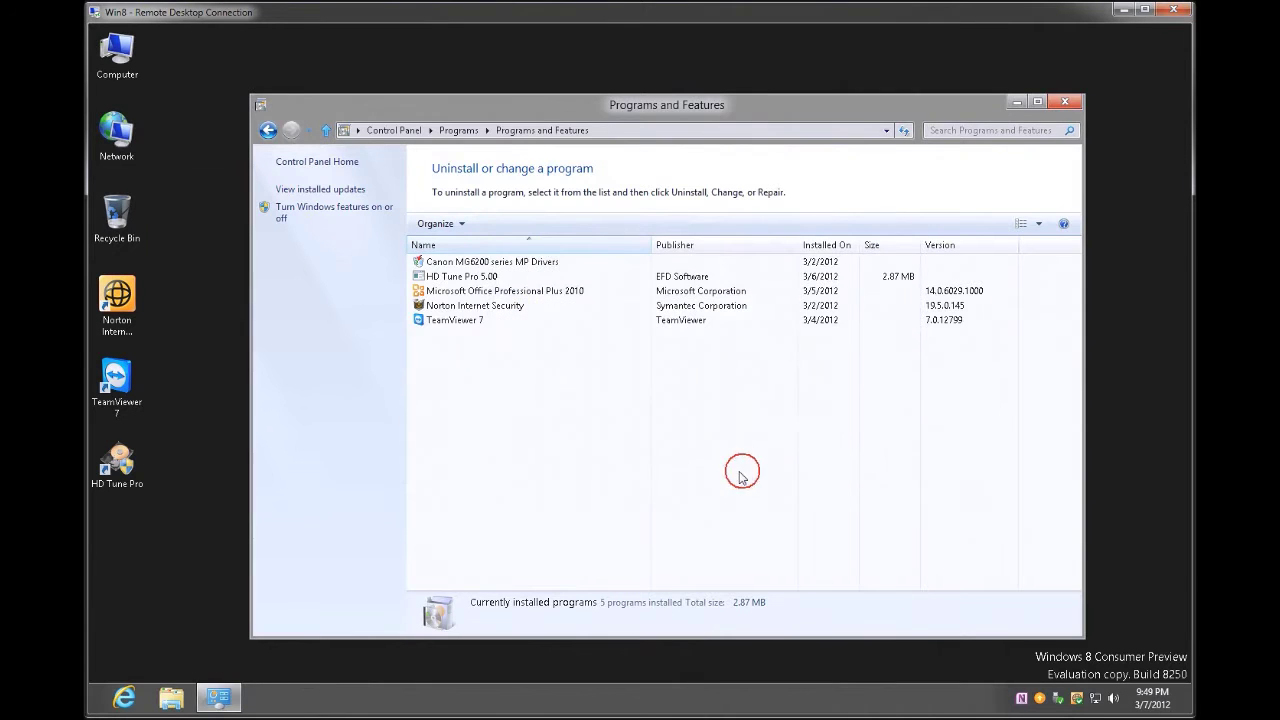
left_click(1062, 102)
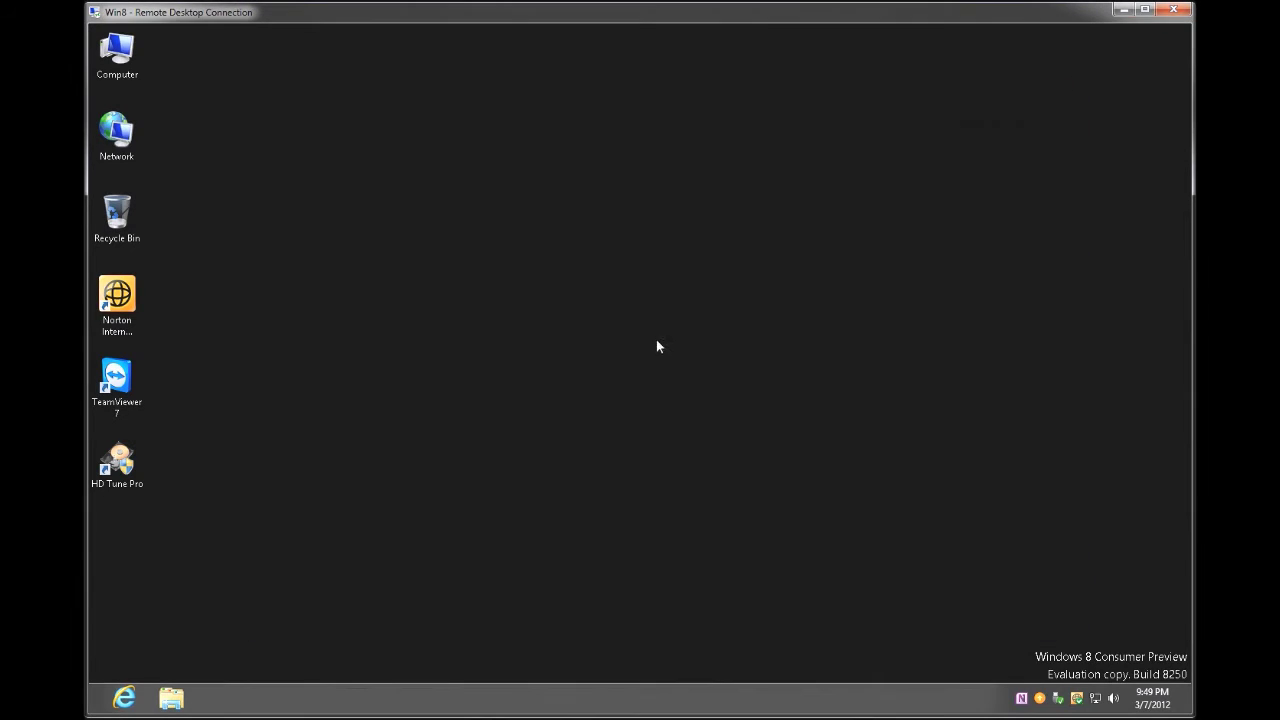
Launch Hyper-V Manager from the Start screen and shift its window slightly on the desktop.
left_click(90, 711)
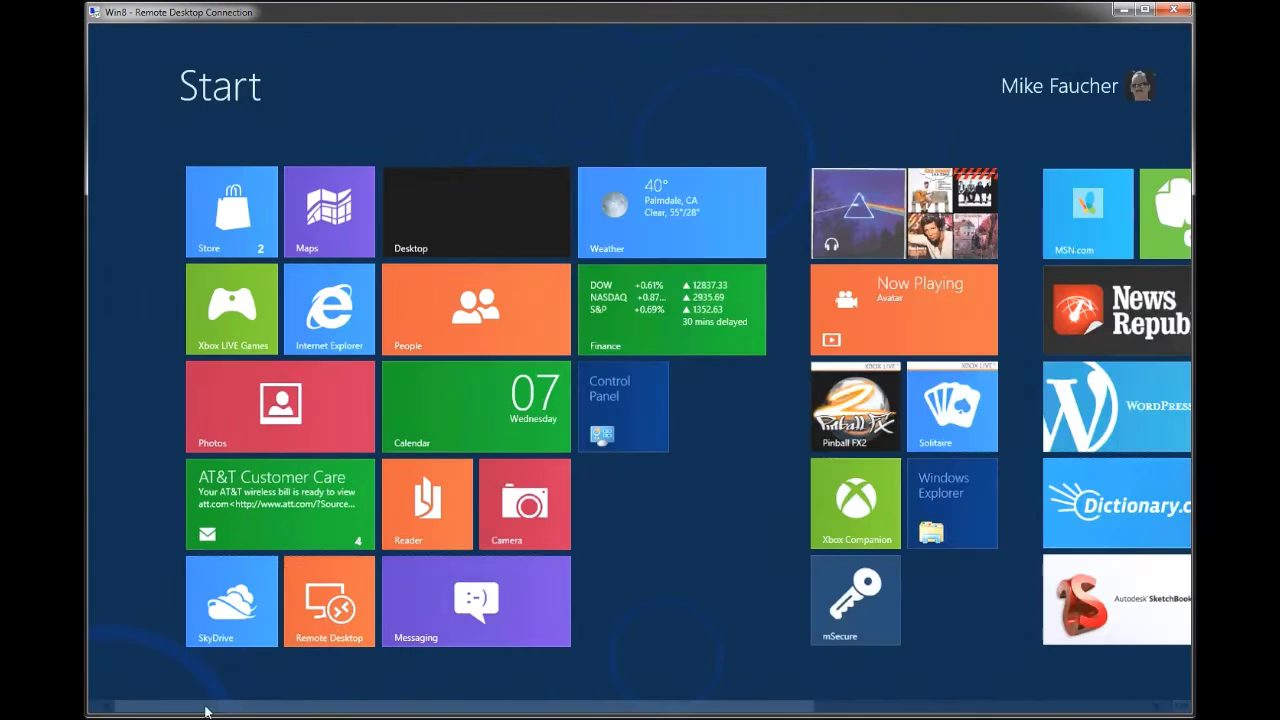
left_click_drag(486, 706, 797, 713)
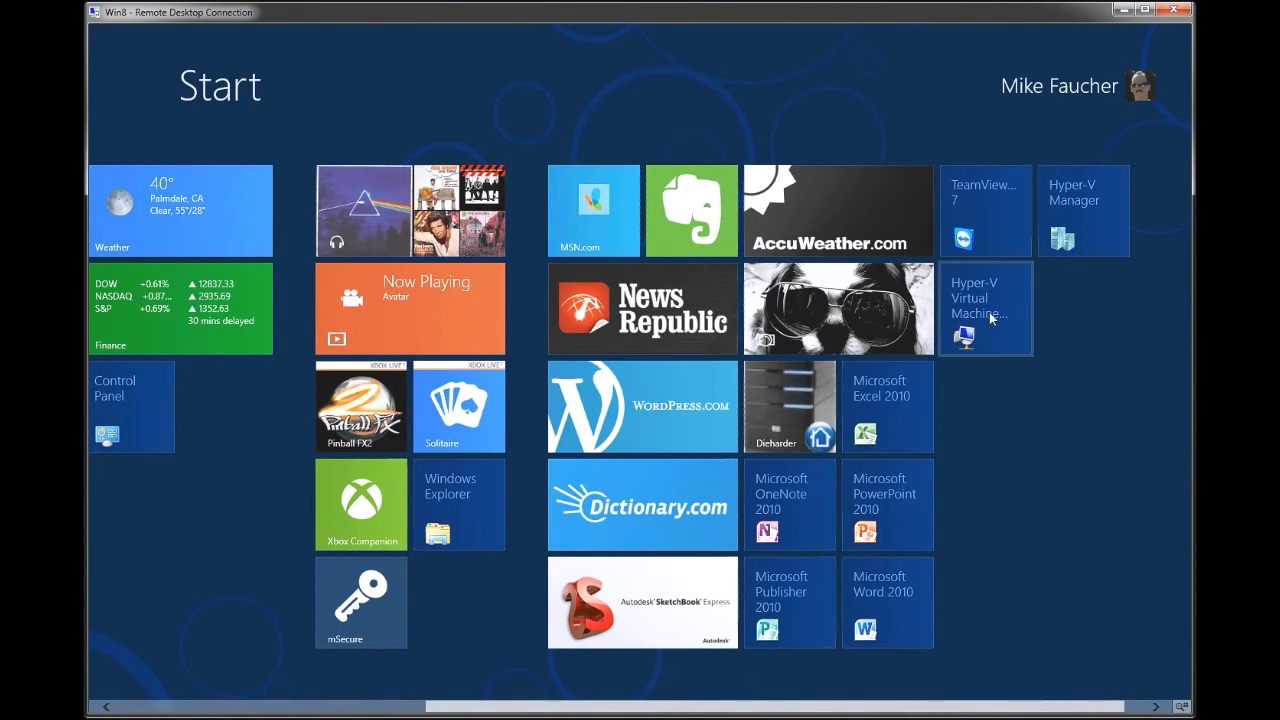
left_click(1068, 236)
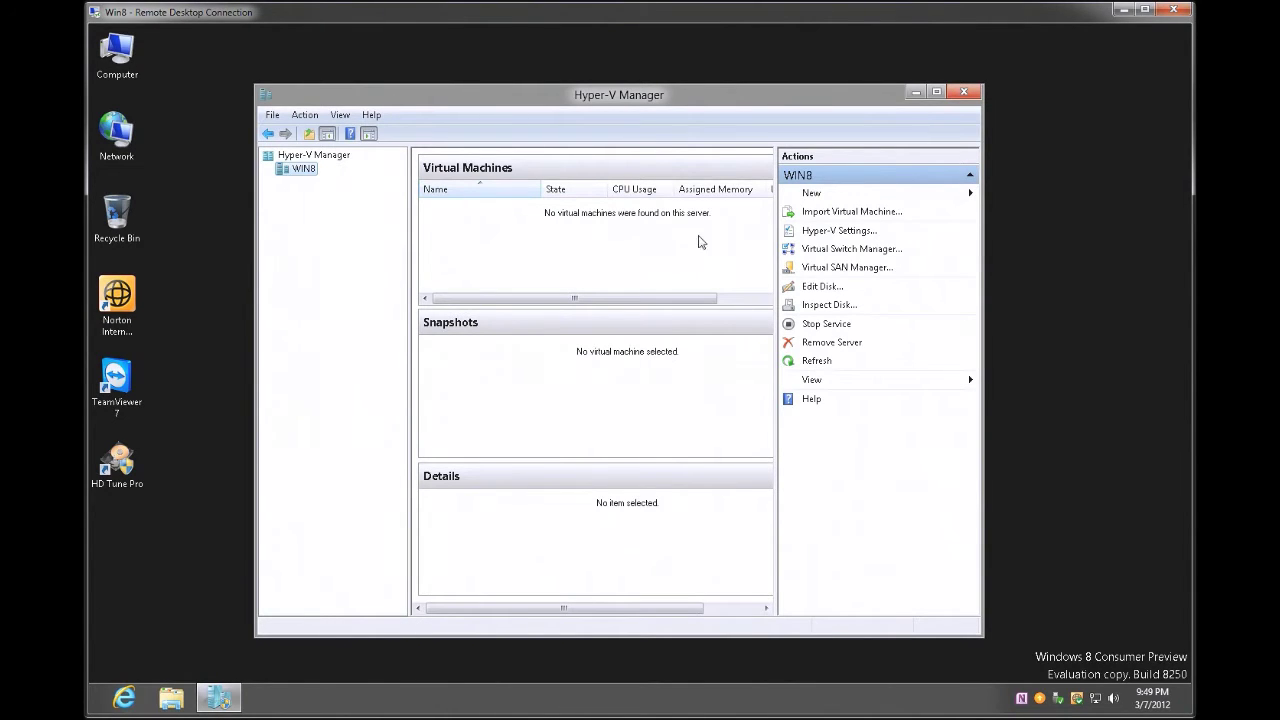
left_click_drag(622, 99, 616, 90)
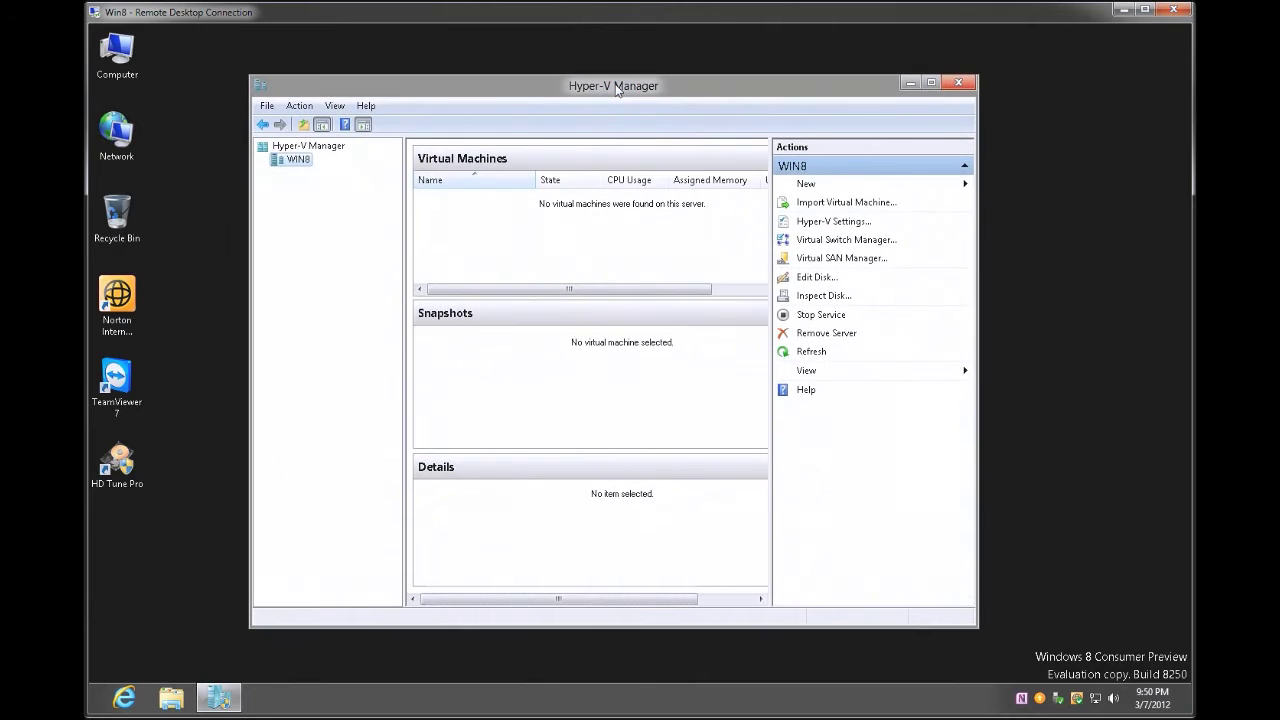
Create an external virtual switch on the Realtek PCIe GBE Family Controller, name it with the owner's first name, and apply the networking changes.
left_click(847, 242)
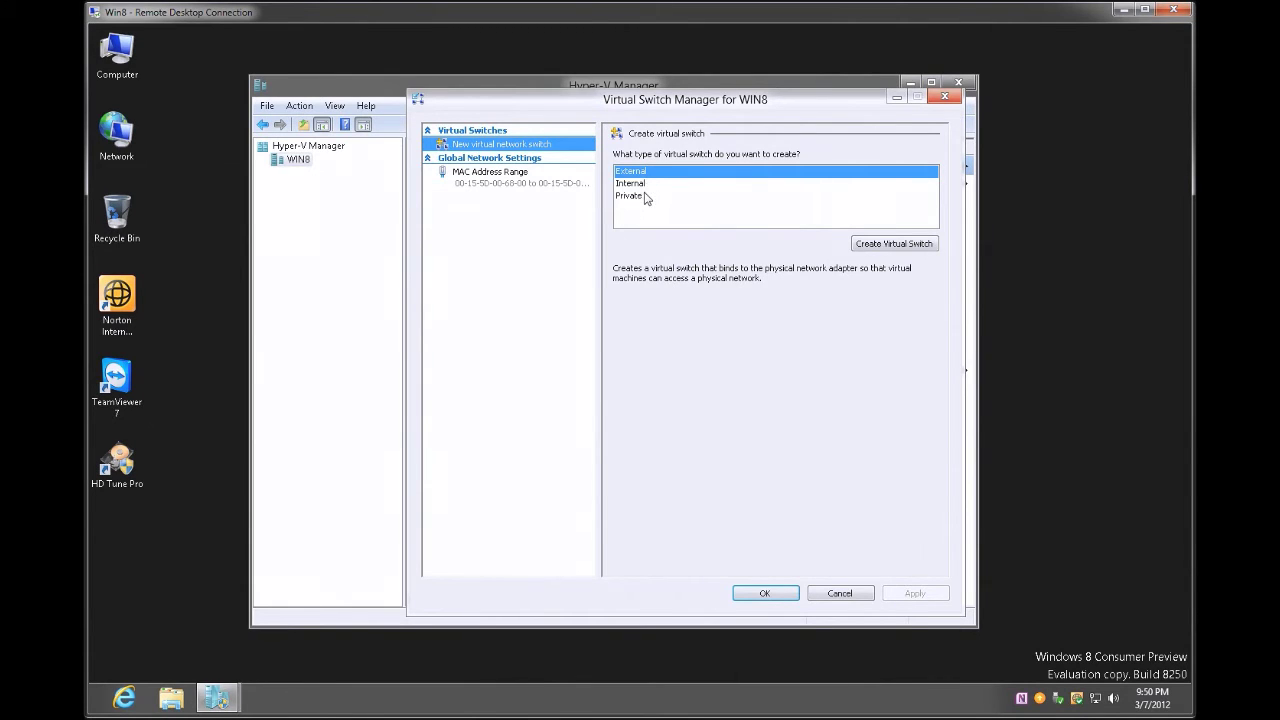
left_click(885, 246)
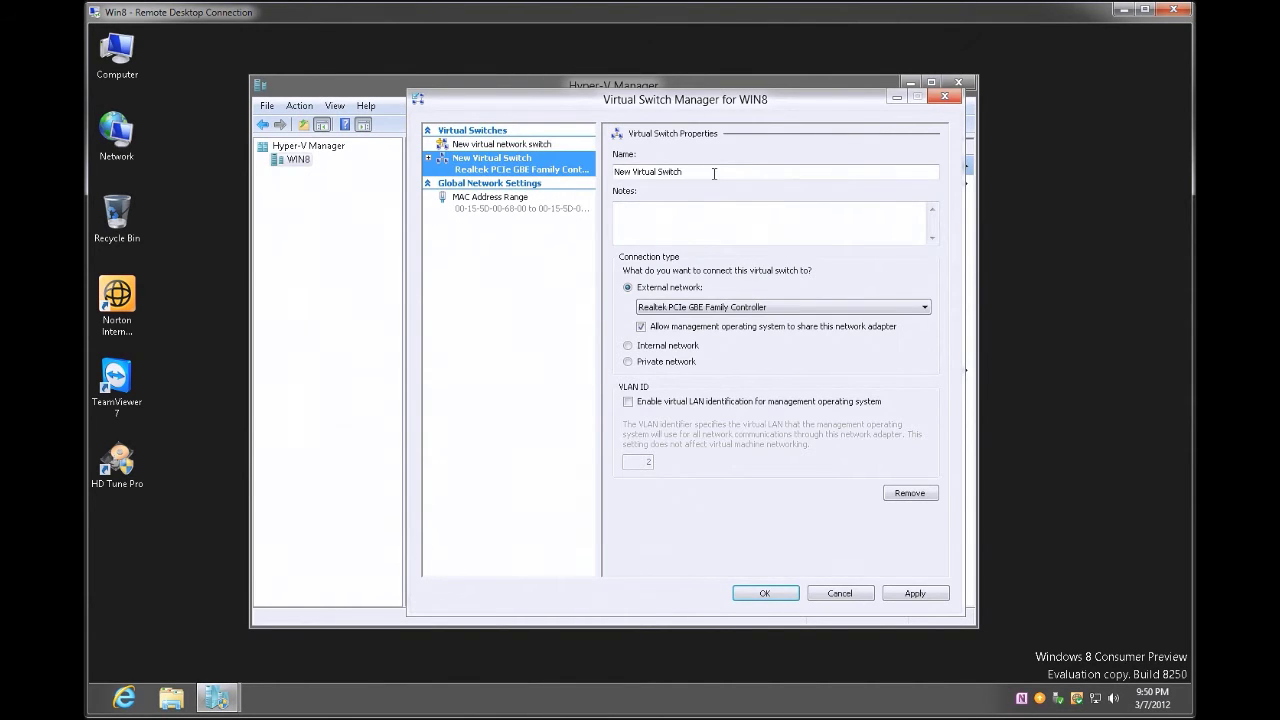
left_click(714, 172)
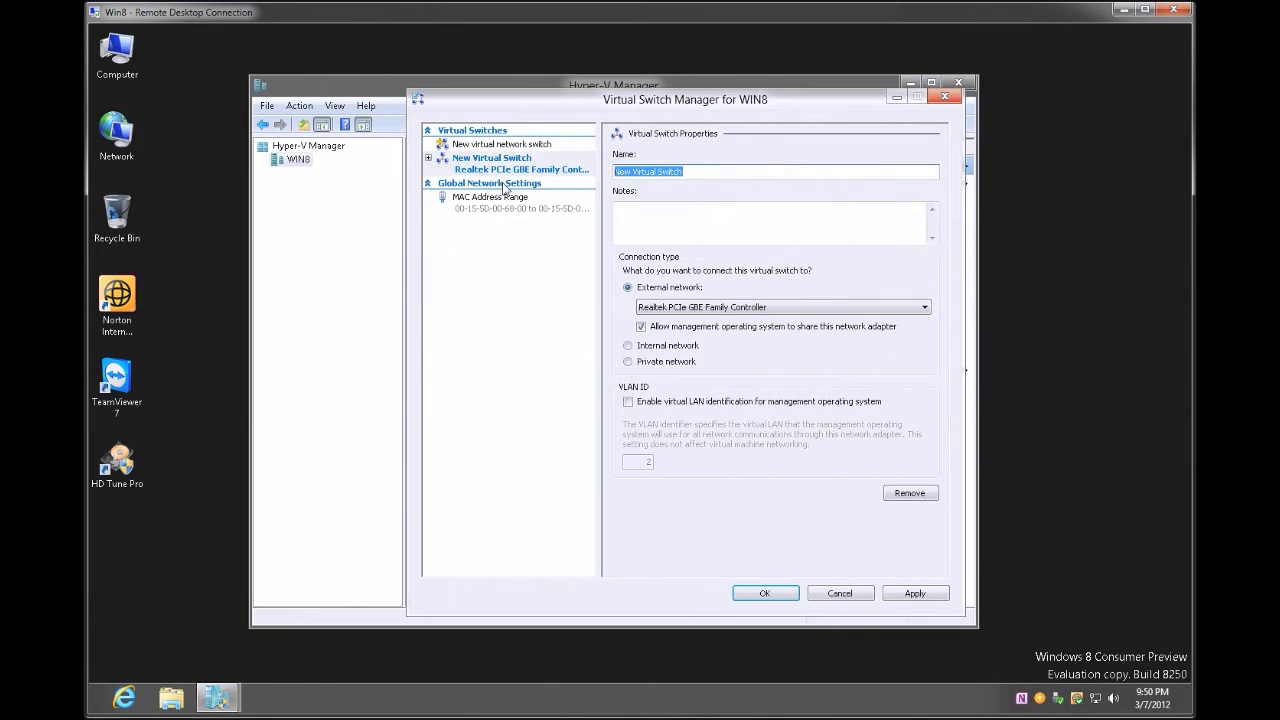
type("Mike")
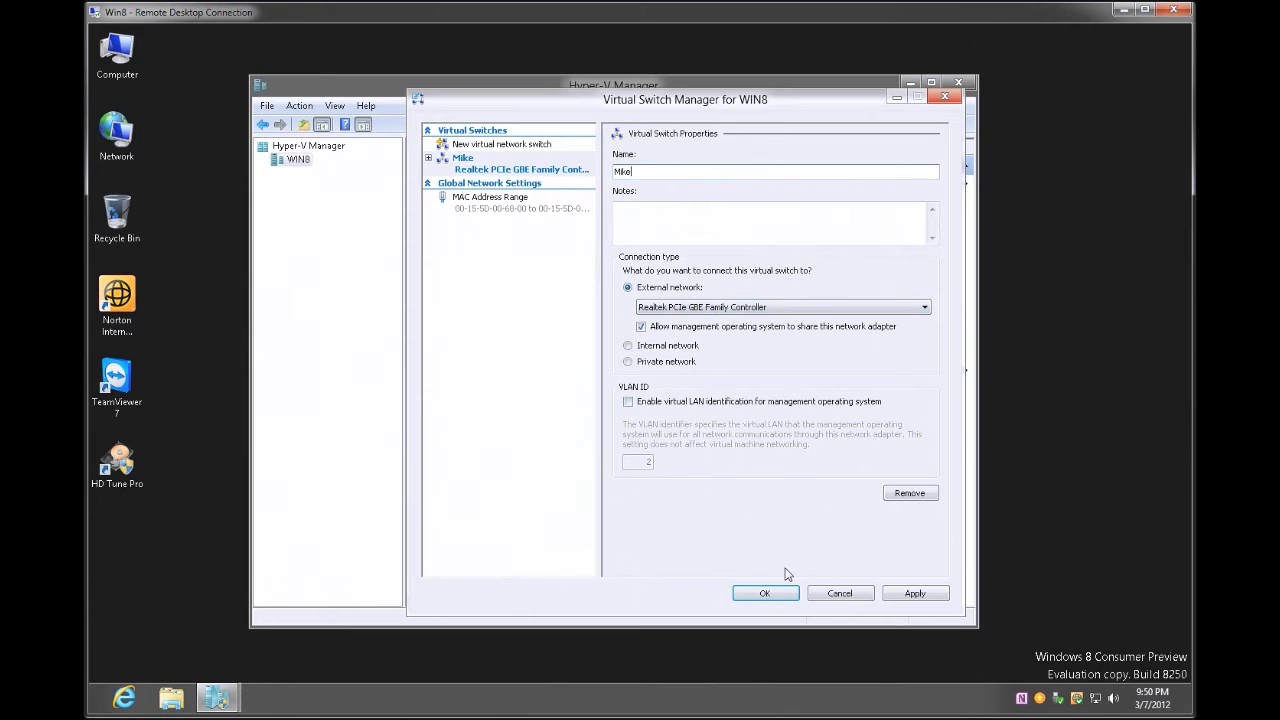
left_click(765, 594)
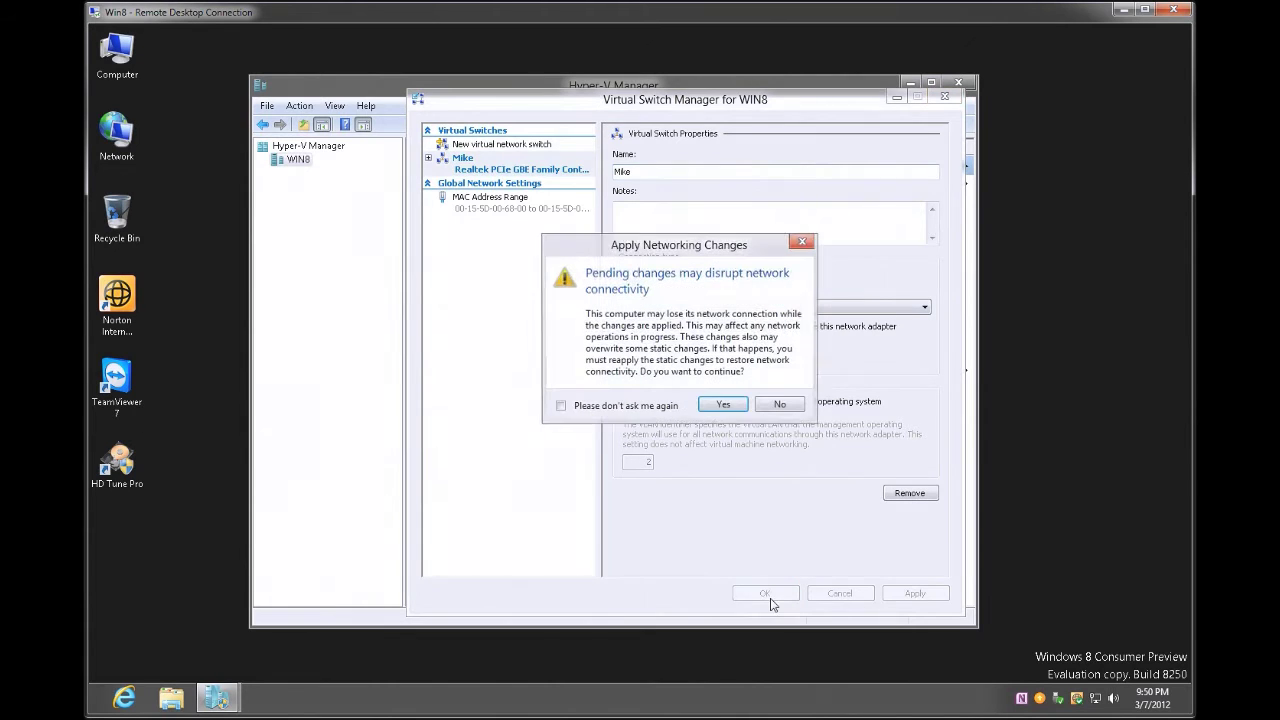
left_click(724, 404)
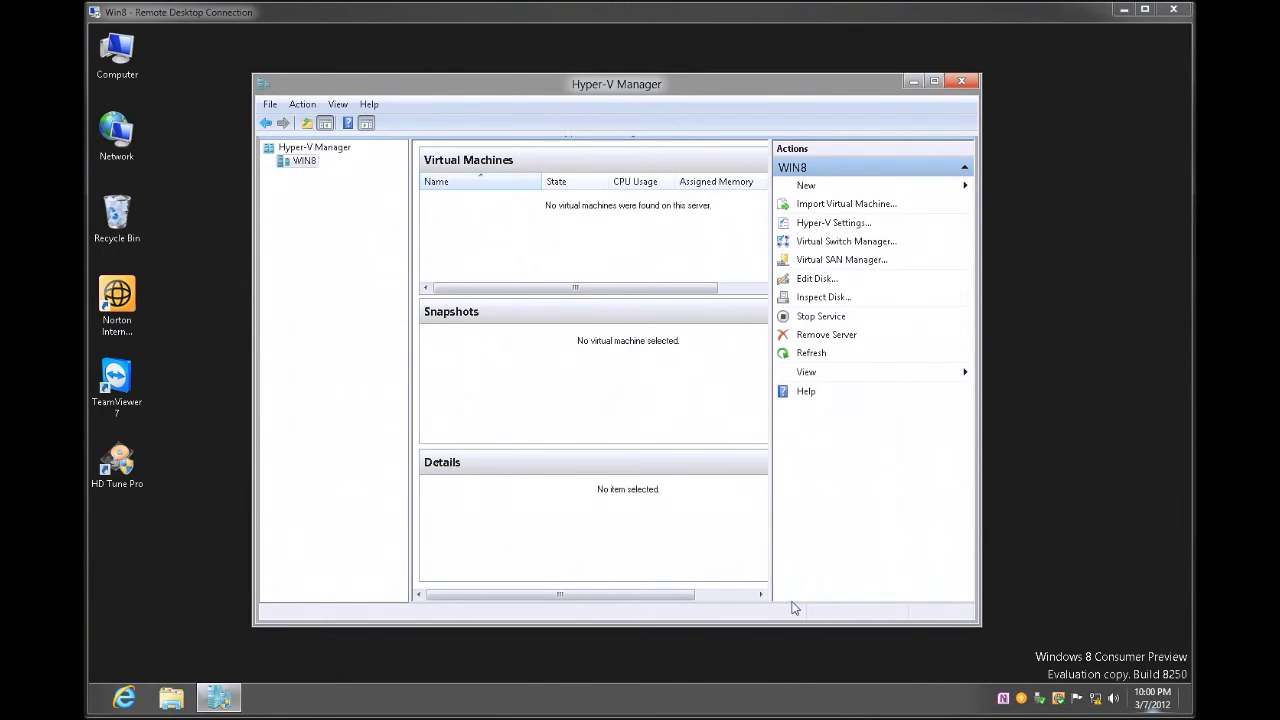
Start a new virtual machine with a custom configuration and name it Test VM.
left_click(812, 186)
left_click(1044, 185)
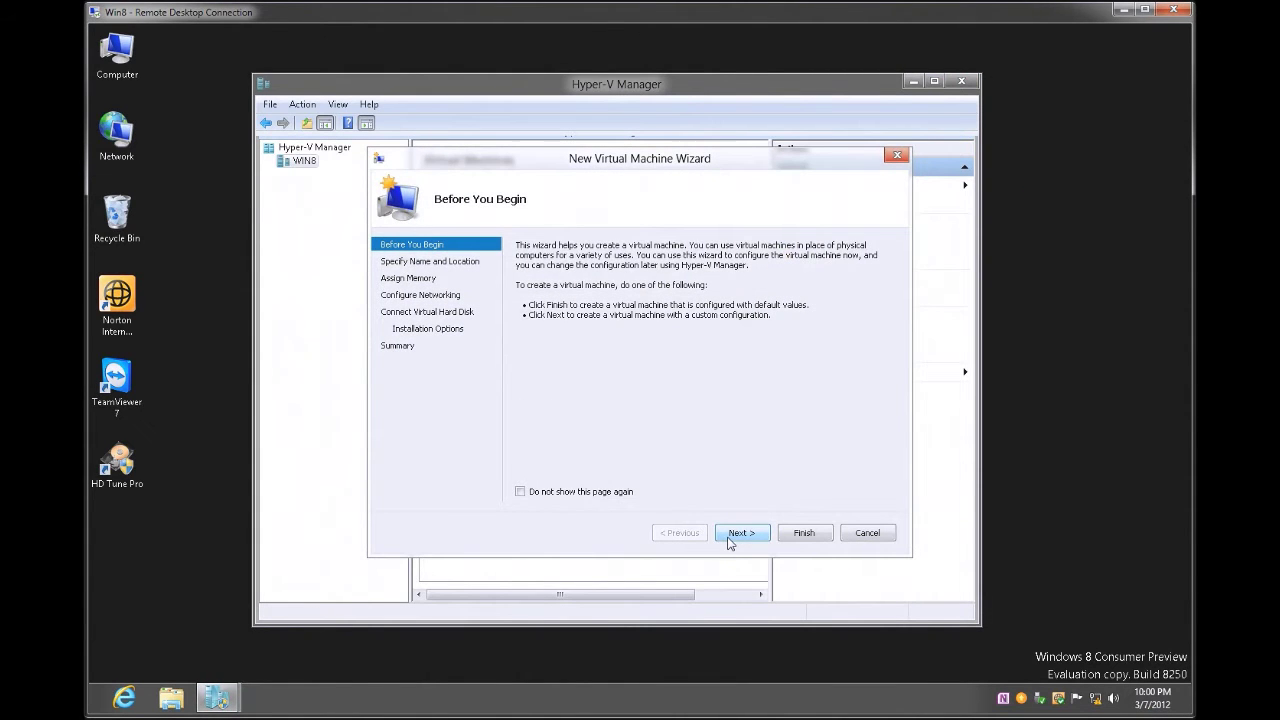
left_click(737, 533)
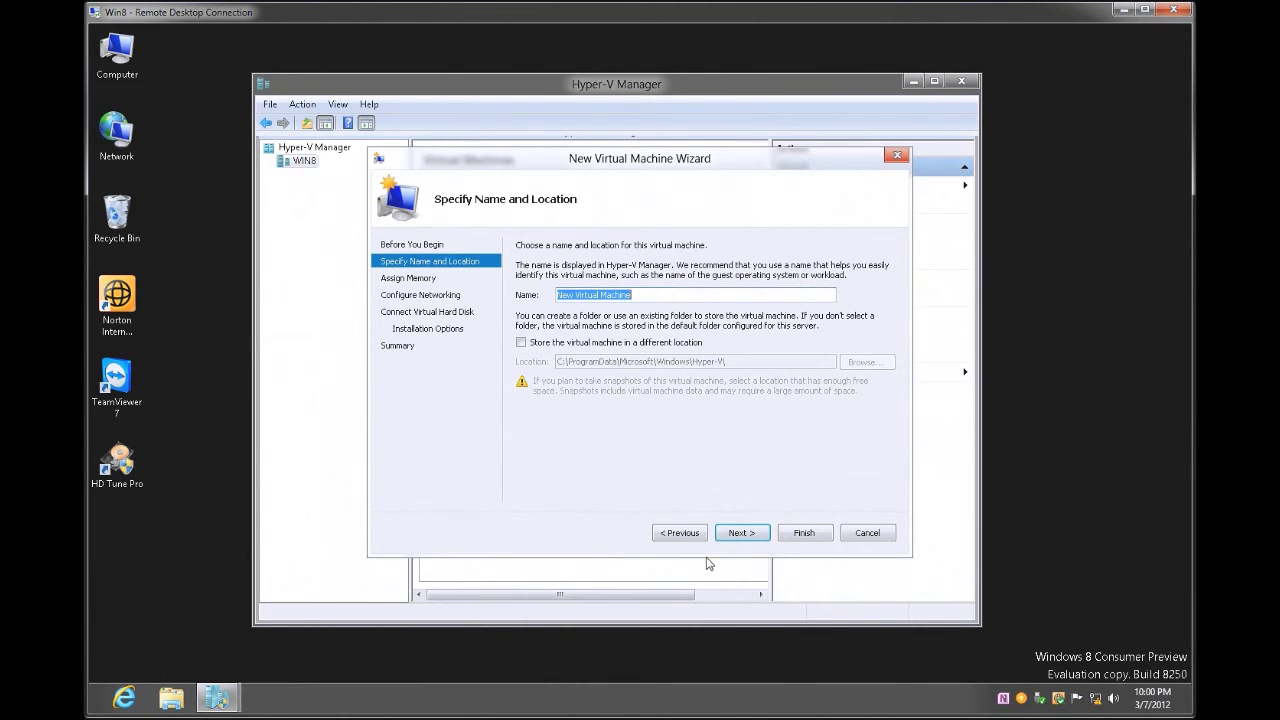
type("Test VM")
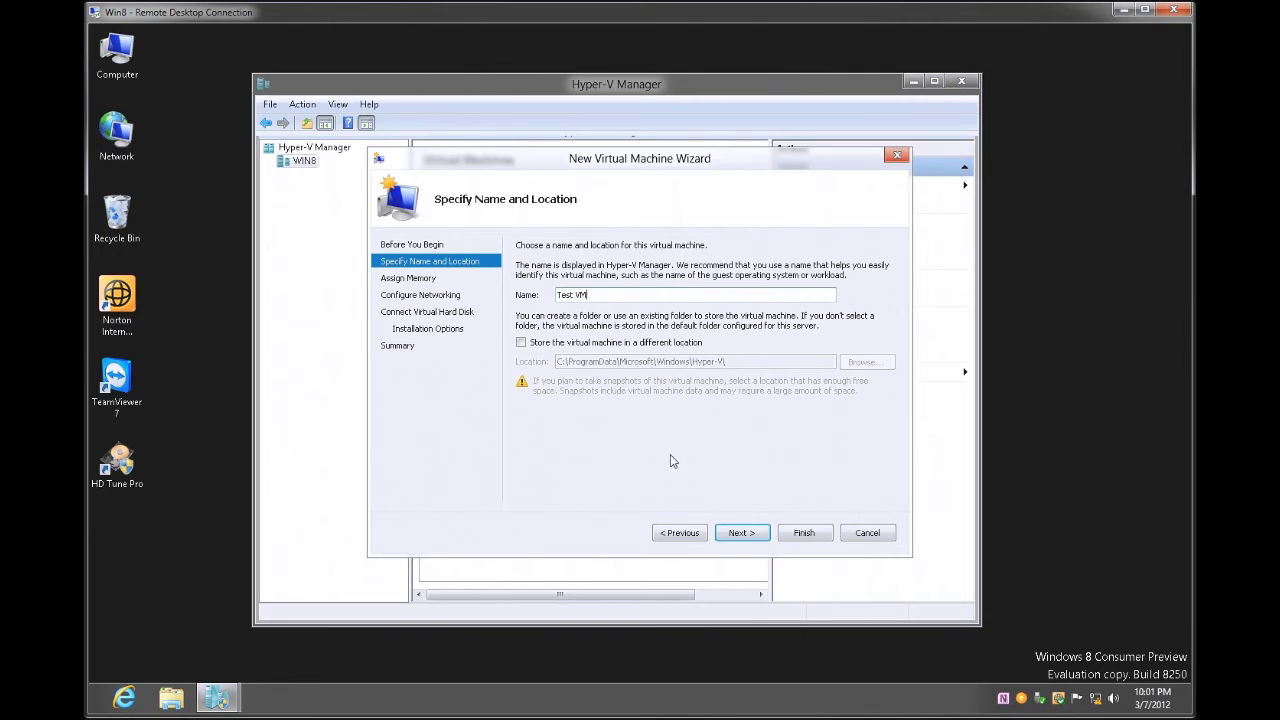
Store the virtual machine in a different location, choosing the VM folder on the Test (G:) drive.
left_click(521, 342)
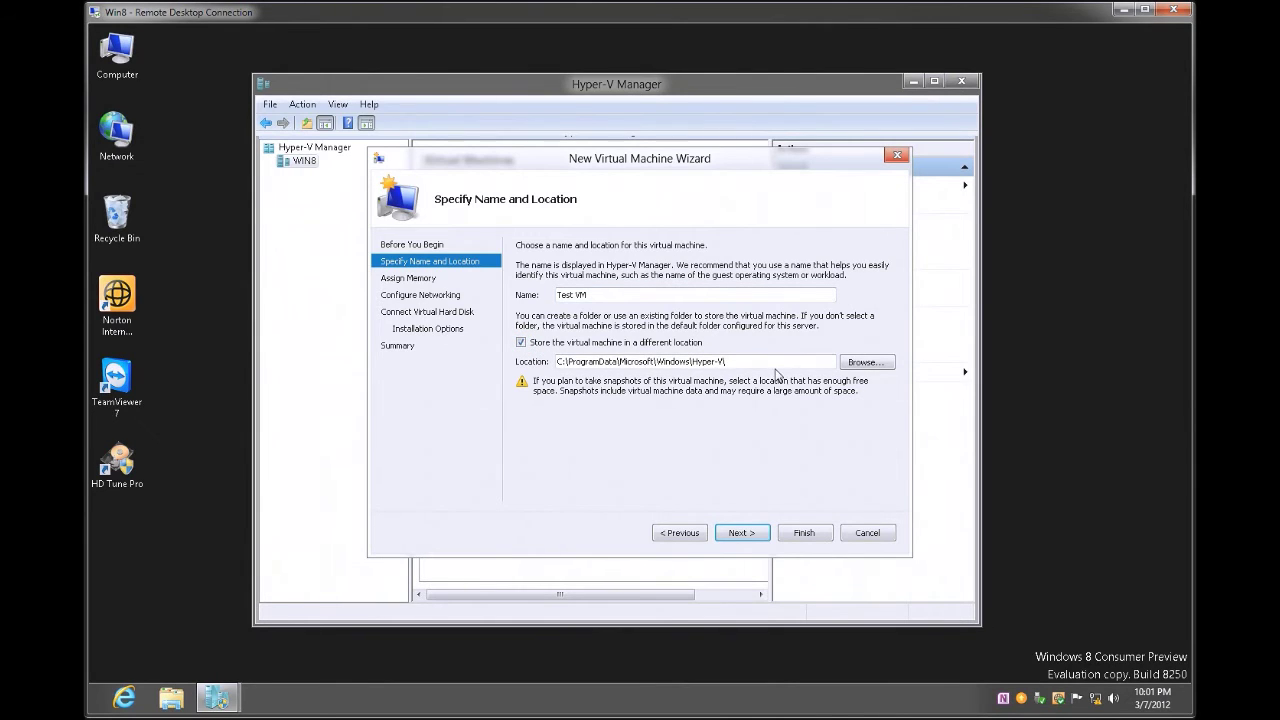
left_click(864, 362)
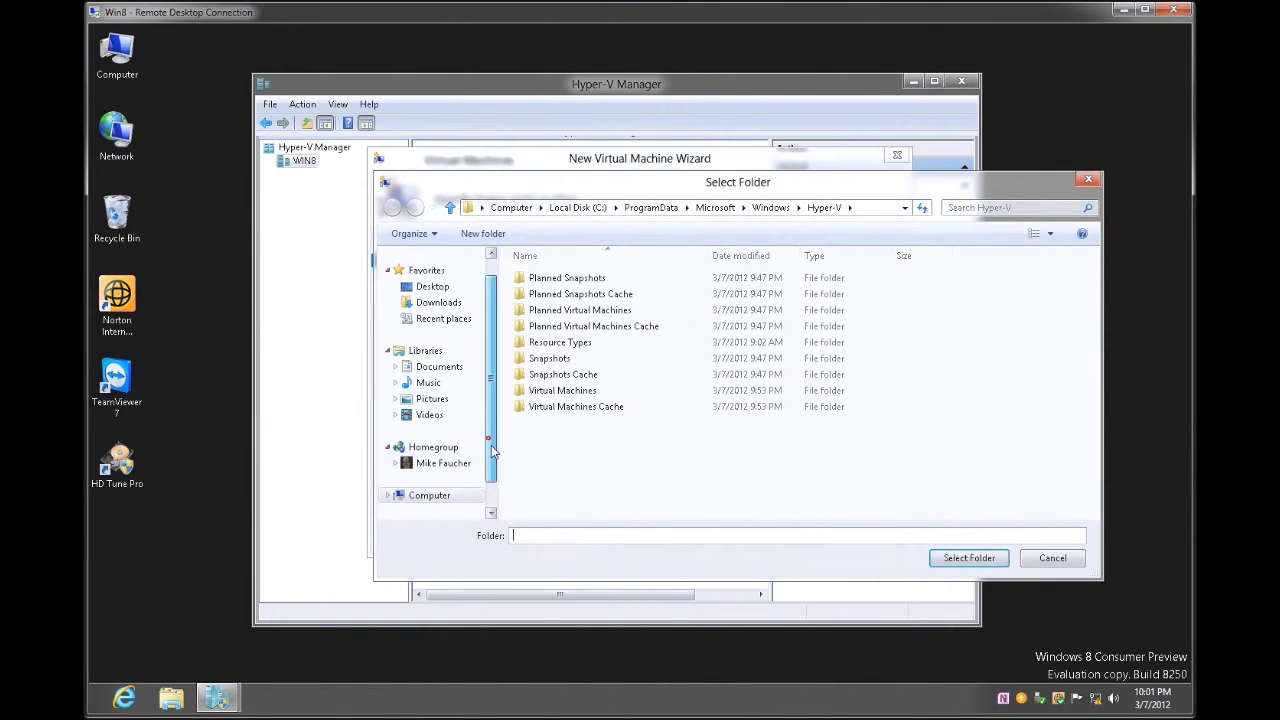
scroll(491, 445, "down", 1)
left_click(446, 463)
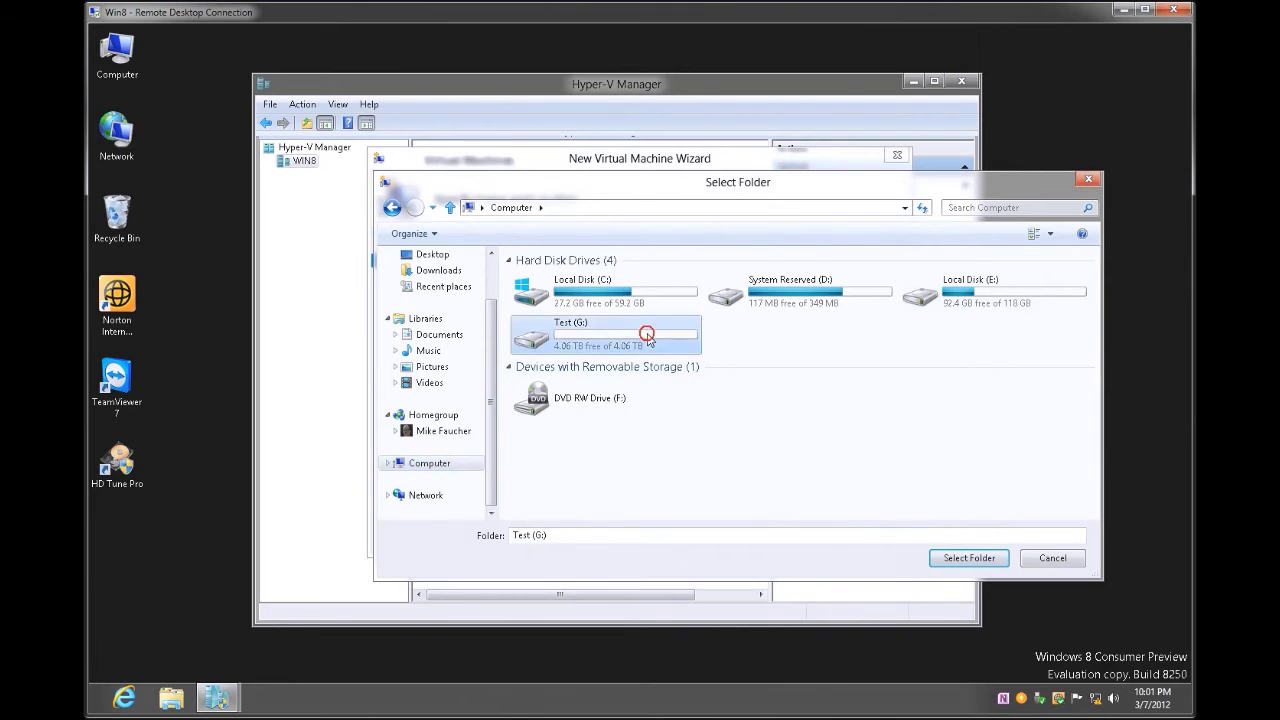
double_click(652, 331)
left_click(537, 279)
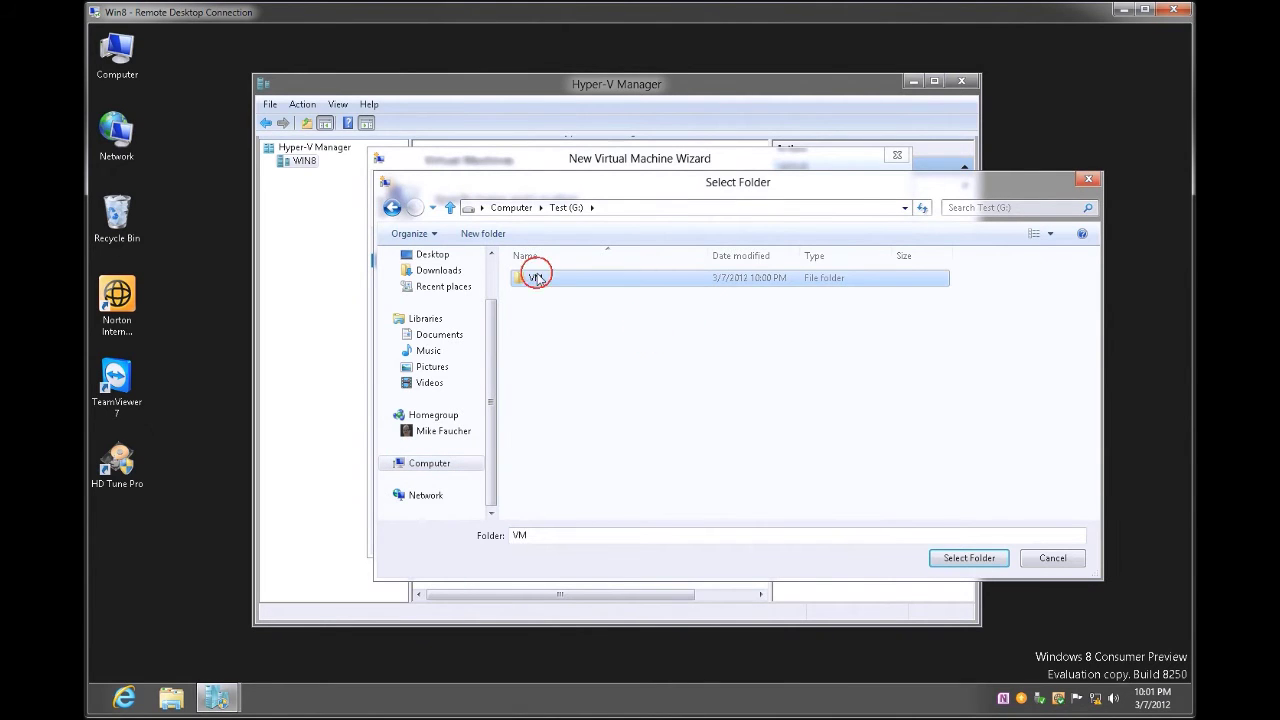
left_click(965, 558)
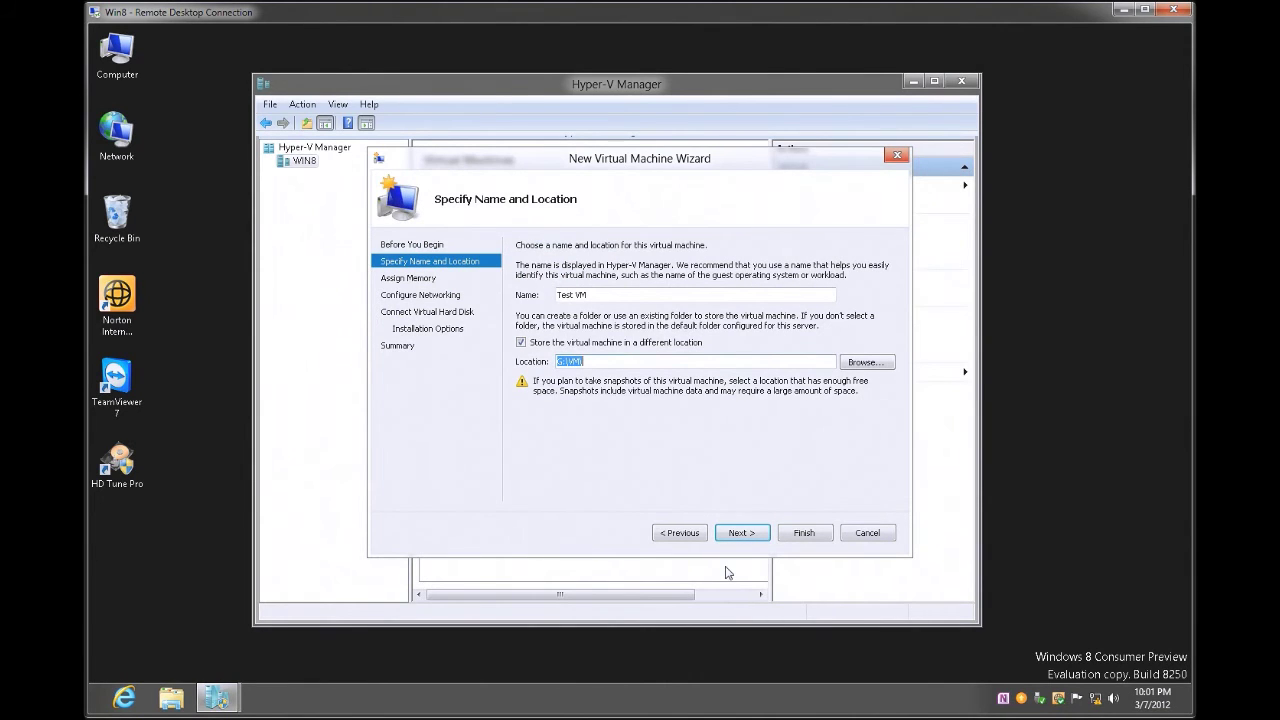
left_click(740, 533)
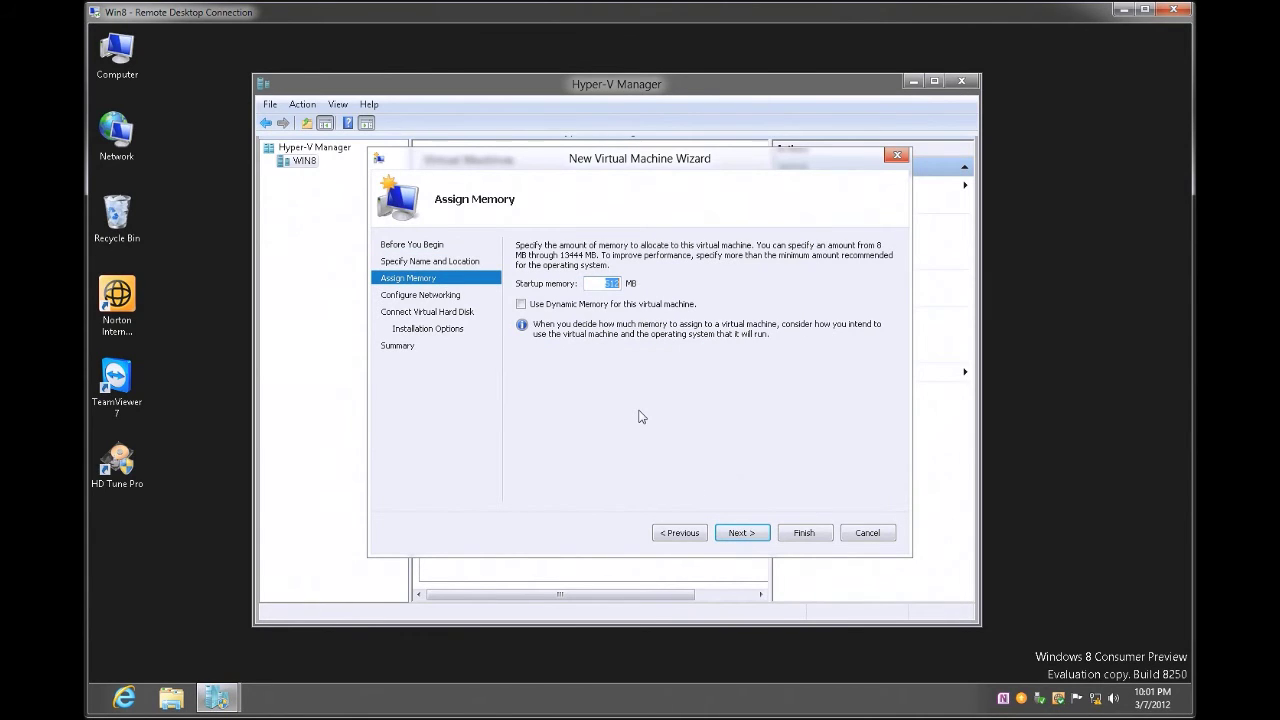
Assign 2000 MB of startup memory and connect the network adapter to the external virtual switch.
type("2000")
left_click(741, 533)
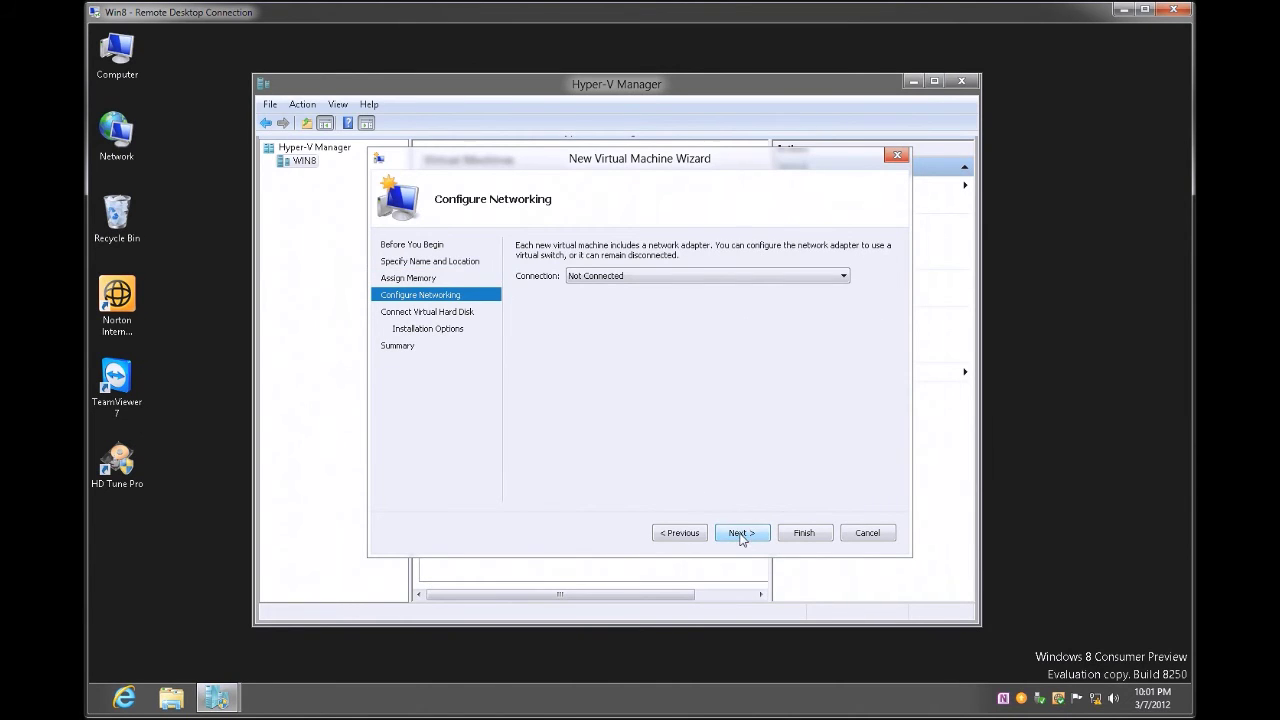
left_click(688, 277)
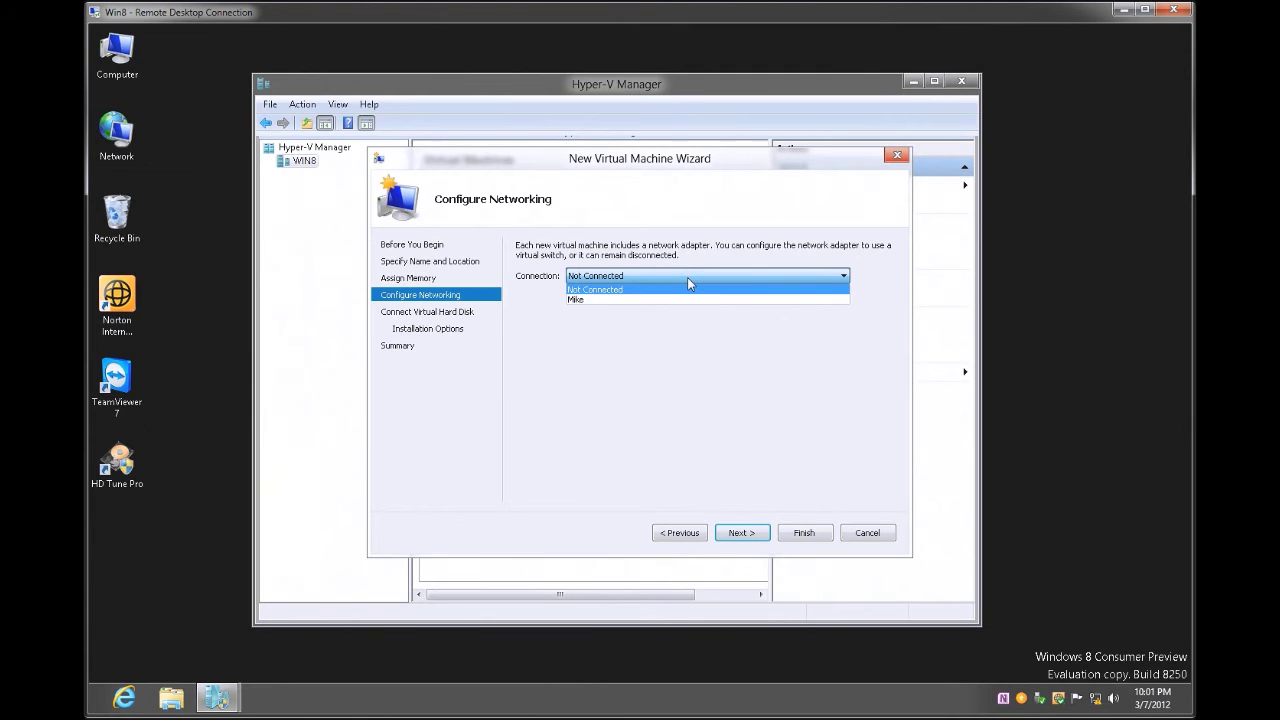
left_click(595, 300)
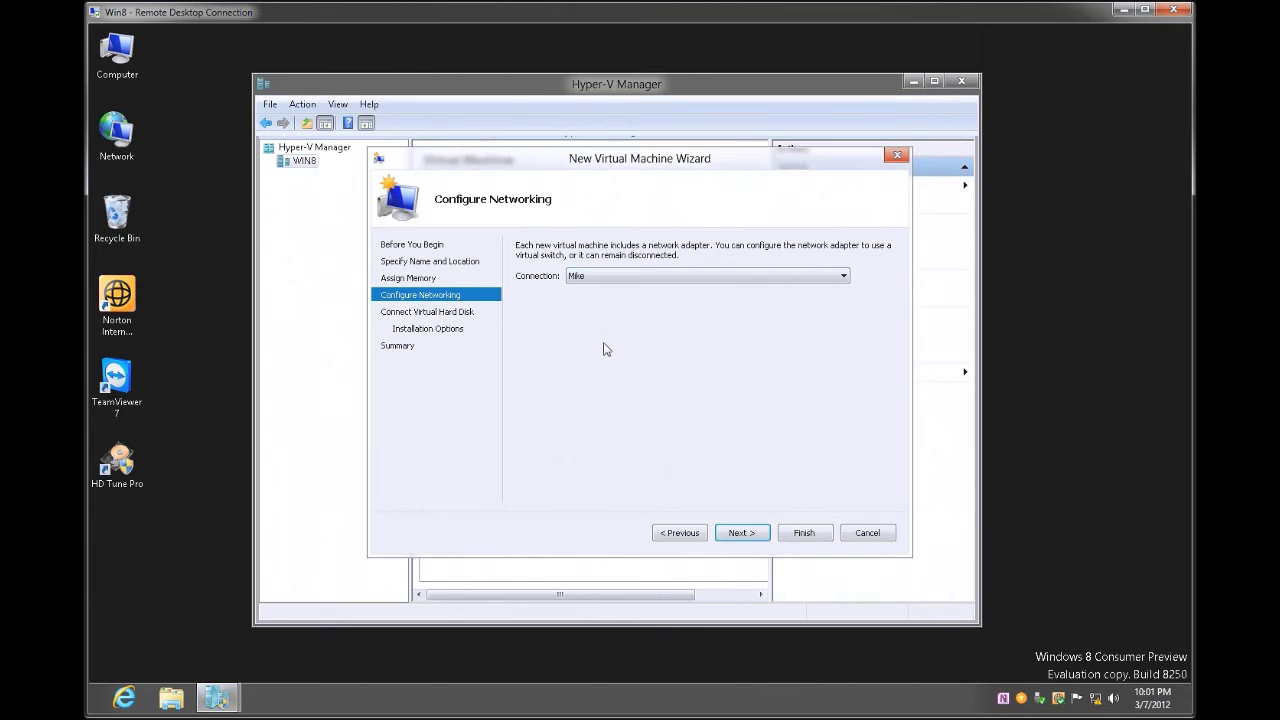
left_click(744, 533)
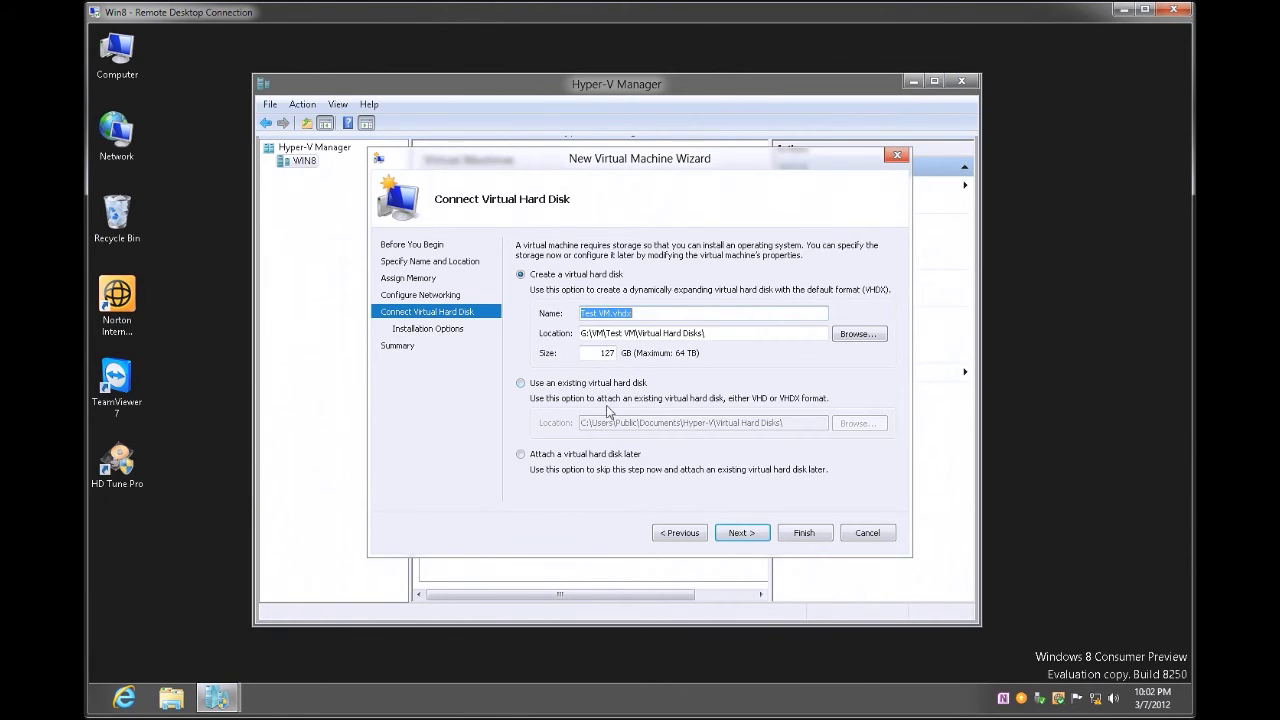
Set the size of the new virtual hard disk to 30 GB and continue to the installation options.
double_click(600, 353)
type("30")
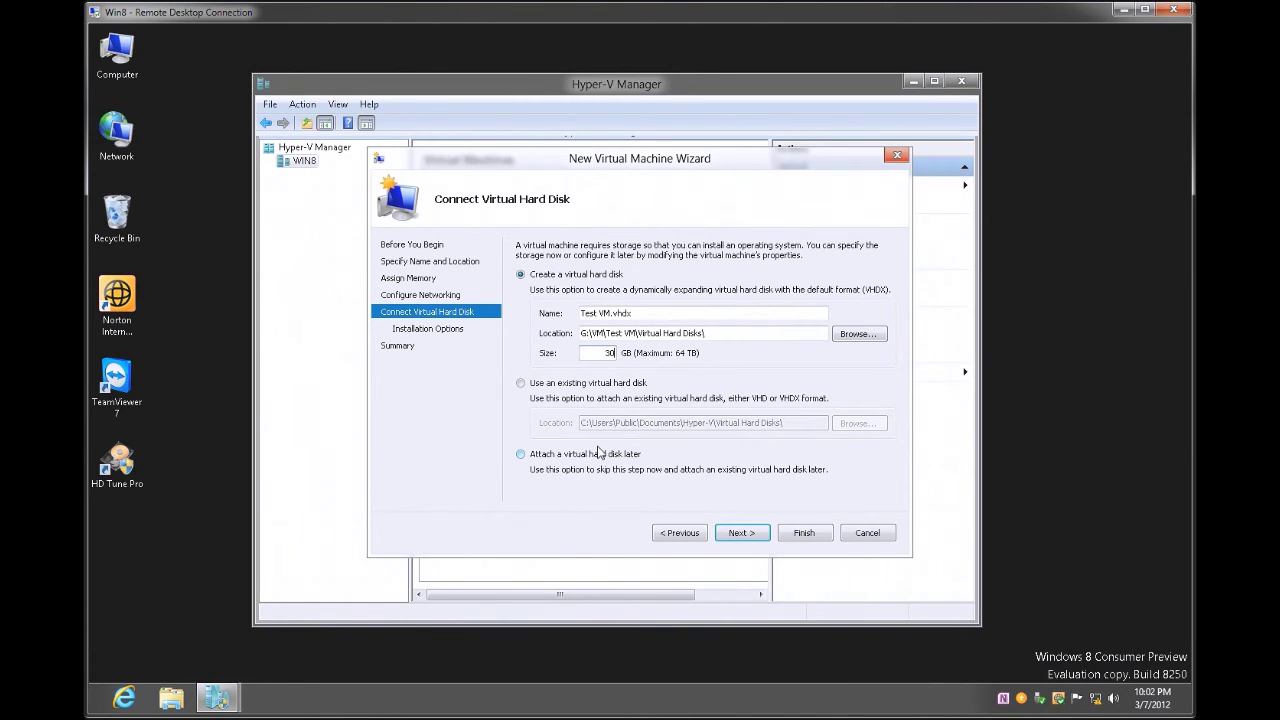
left_click(737, 538)
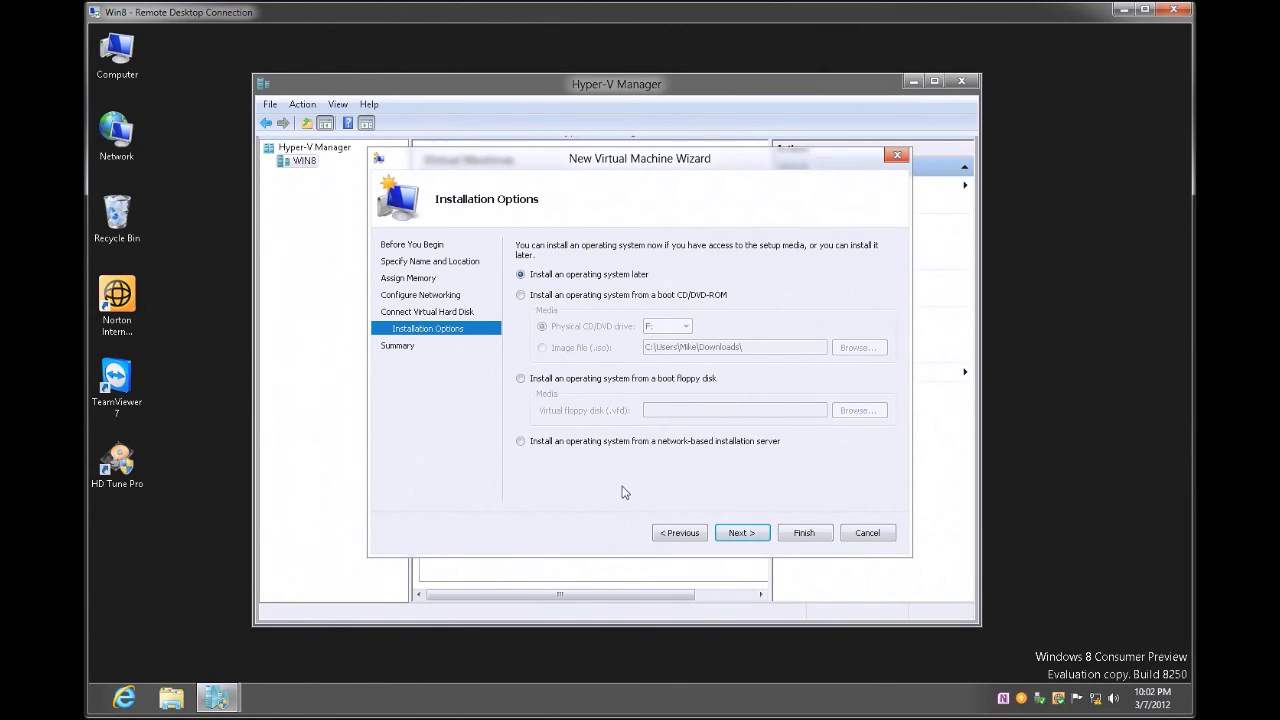
Set the operating system to install from the image file en_windows_7_home_premium_with_sp1_x64_dvd_u_676549.iso in Downloads, and finish creating the virtual machine.
left_click(538, 294)
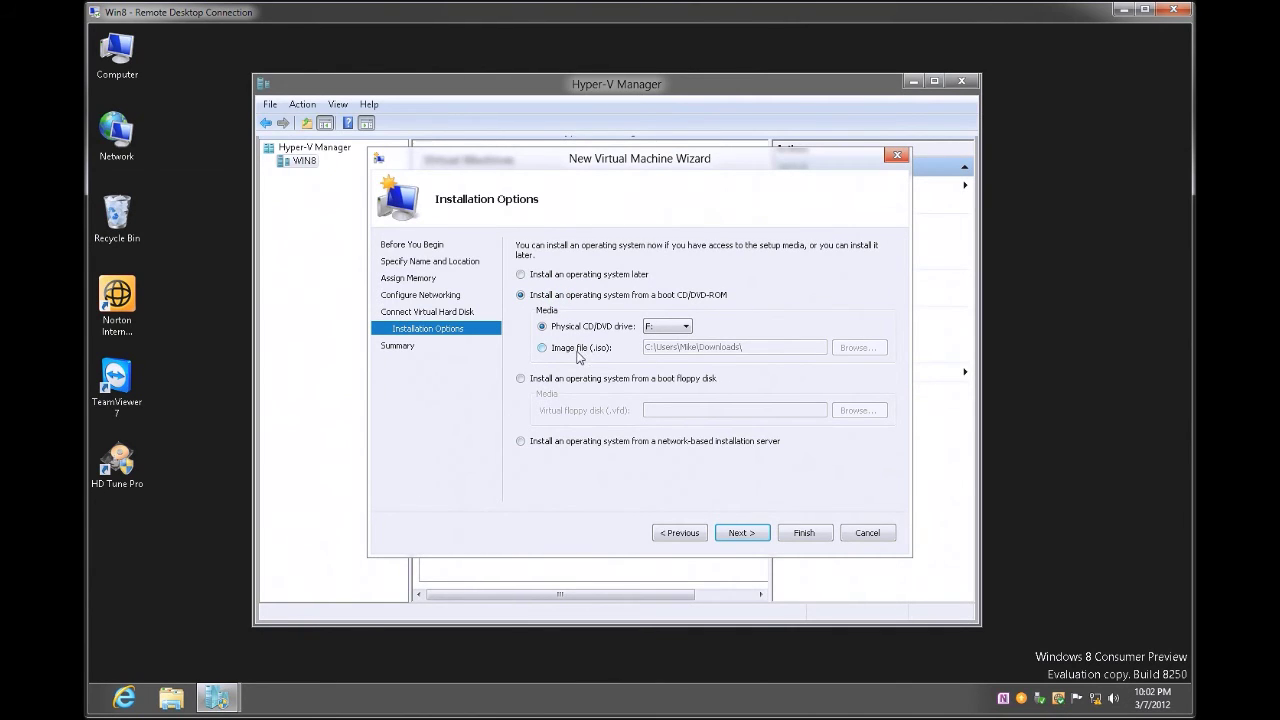
left_click(576, 348)
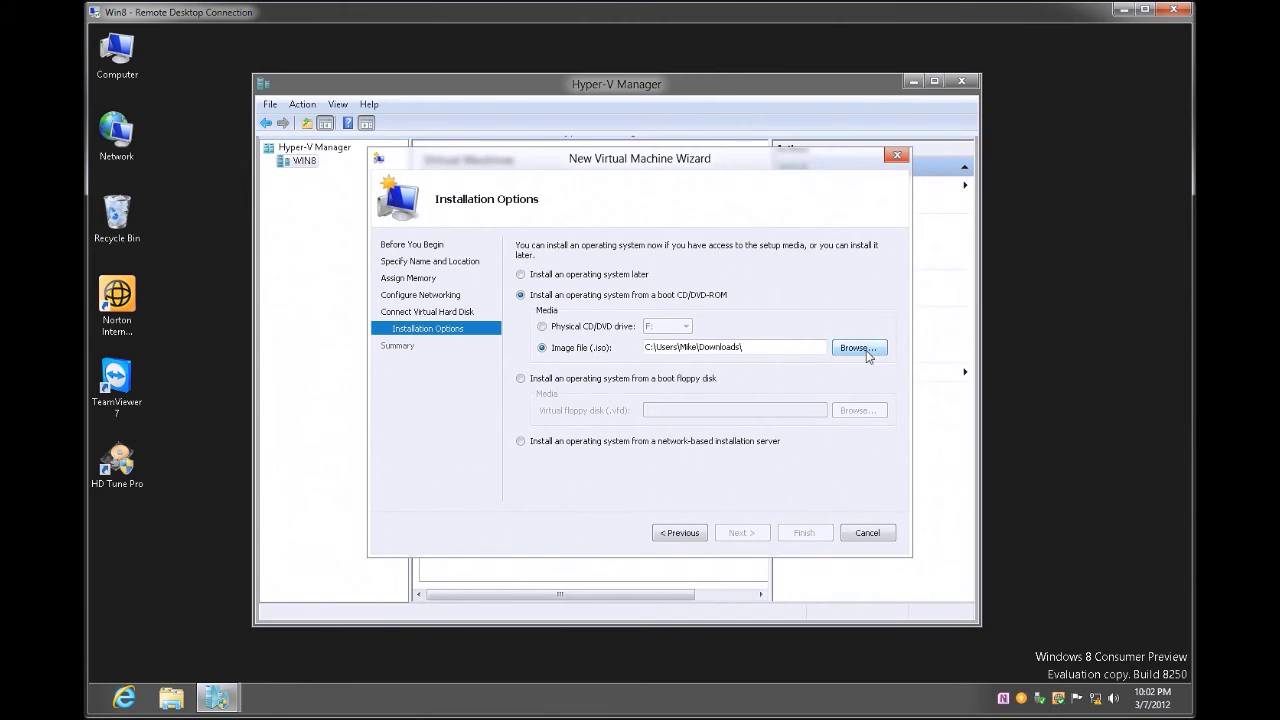
left_click(862, 348)
left_click(561, 281)
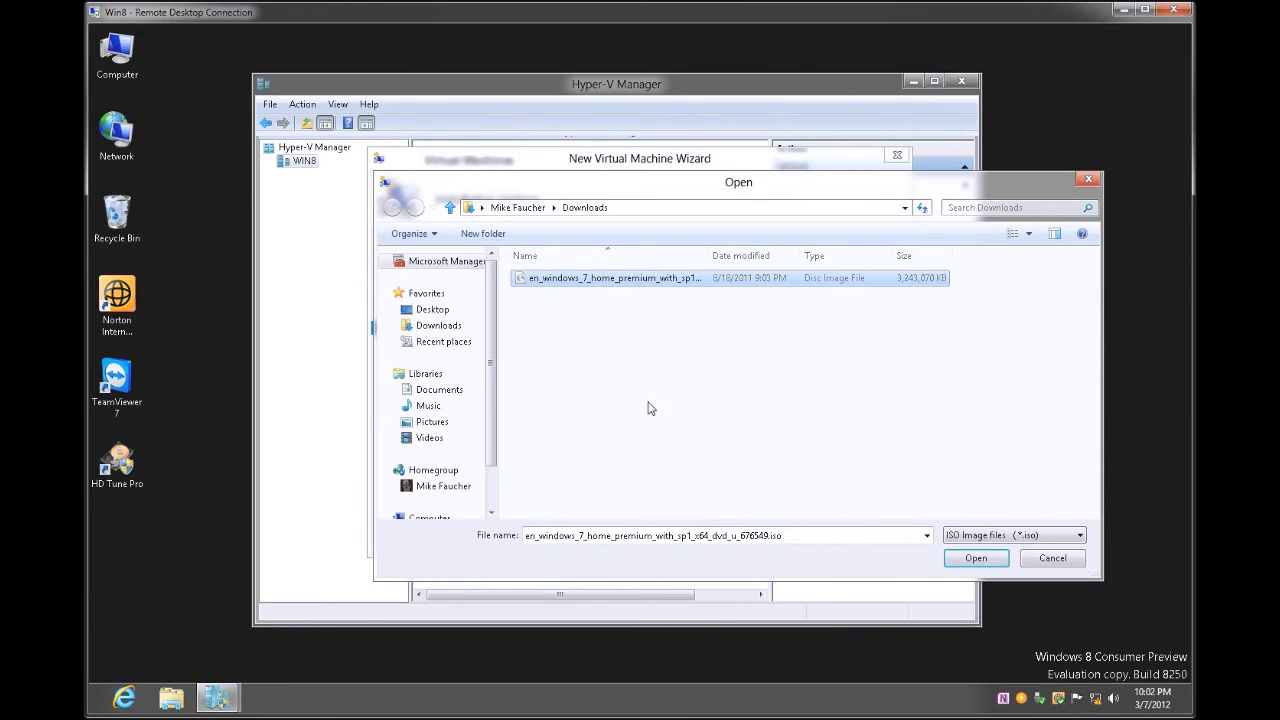
left_click(972, 558)
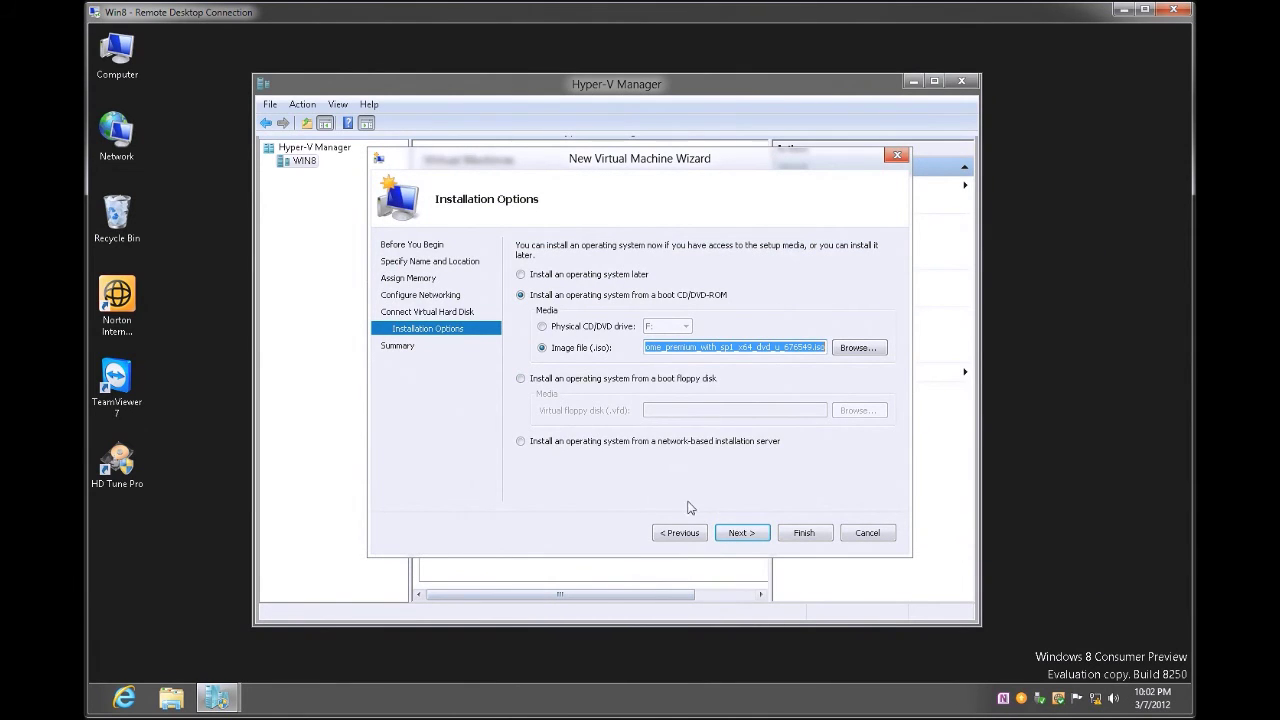
left_click(741, 534)
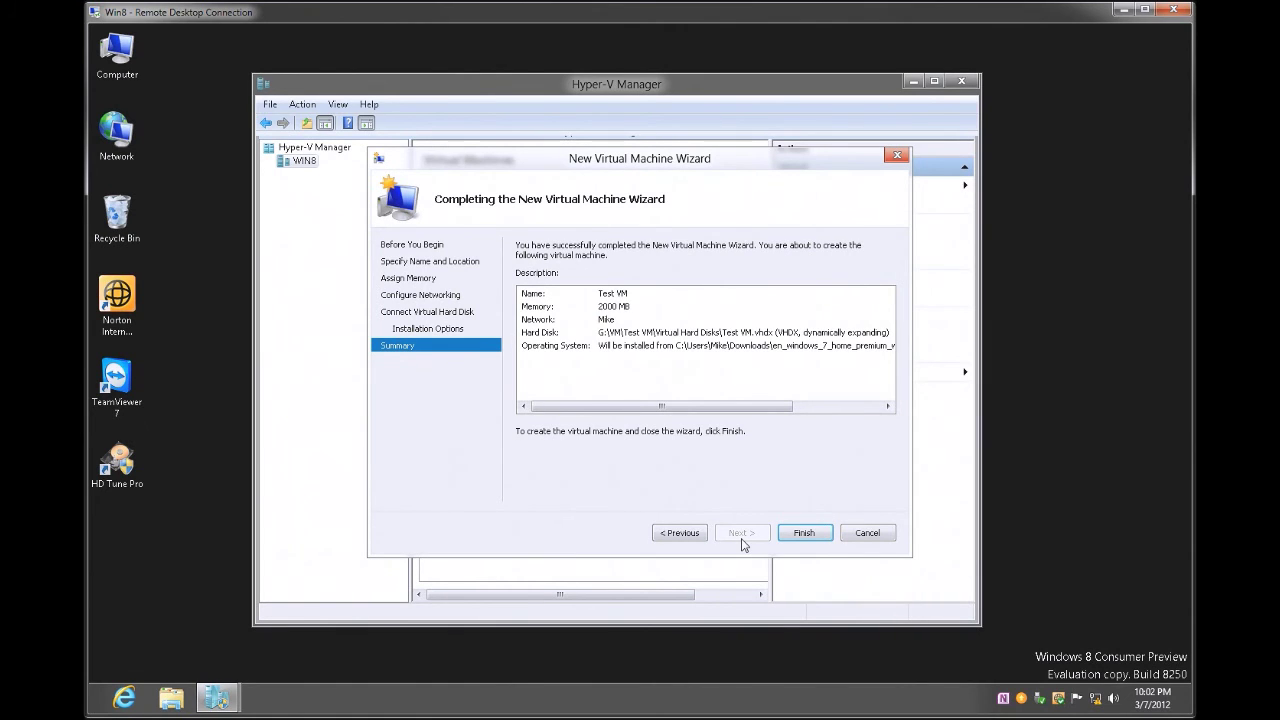
left_click(792, 536)
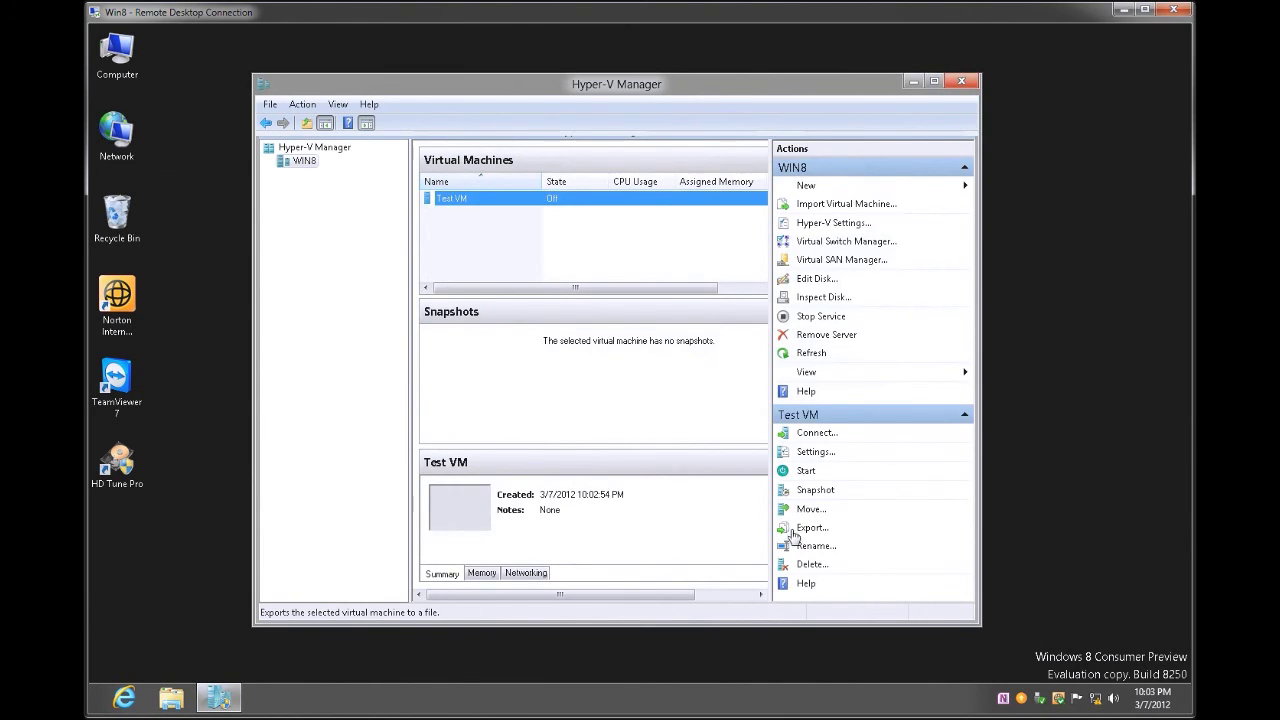
Connect to Test VM, start it, and reposition its connection window near the upper edge of the desktop.
right_click(555, 204)
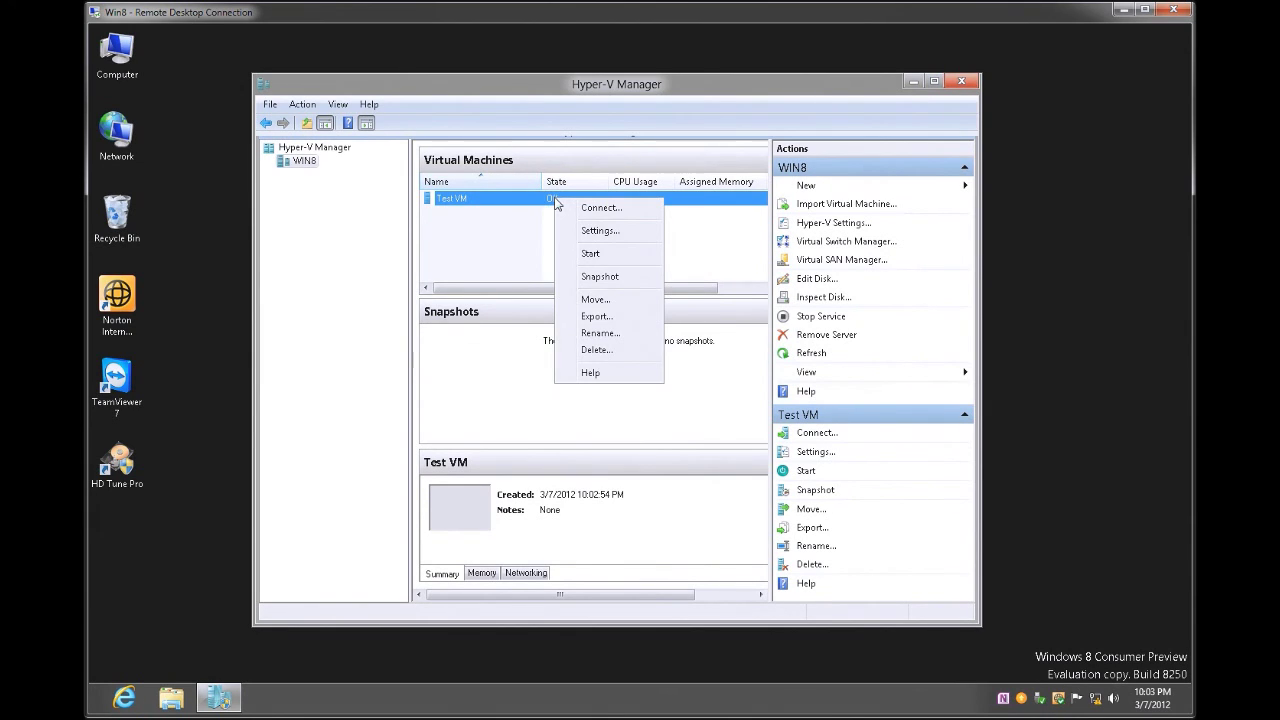
left_click(573, 210)
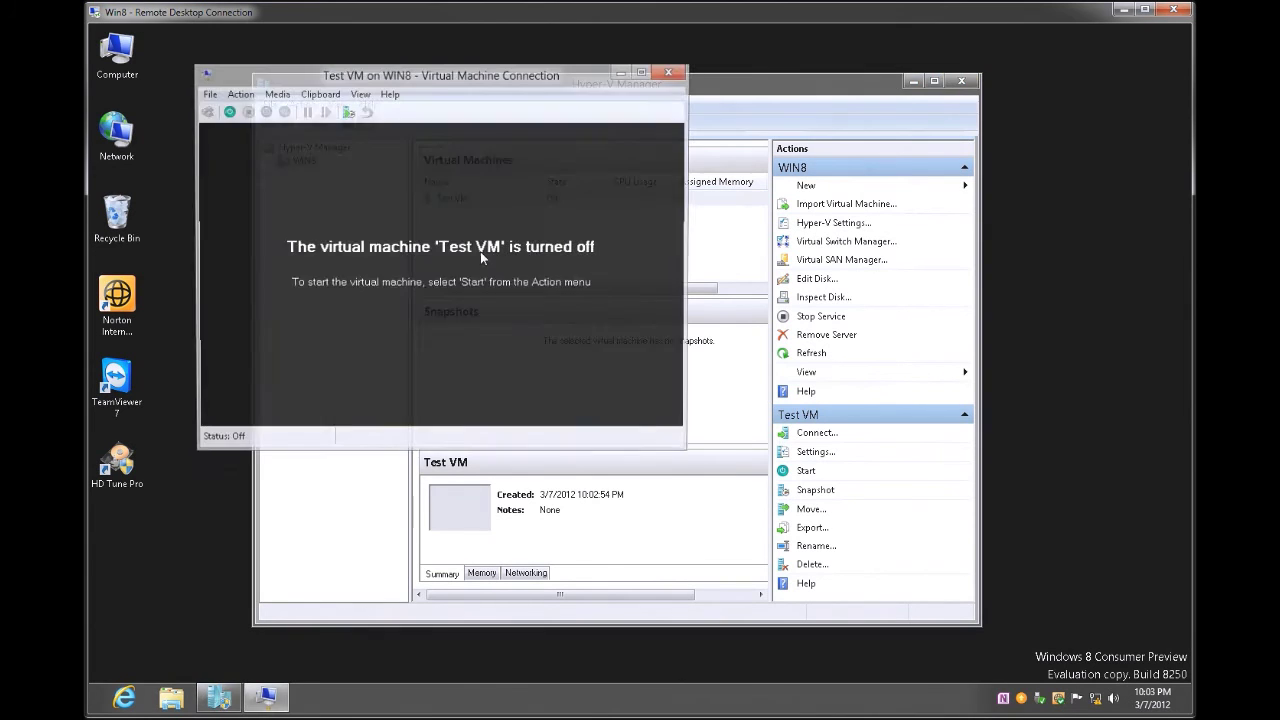
left_click_drag(502, 76, 428, 110)
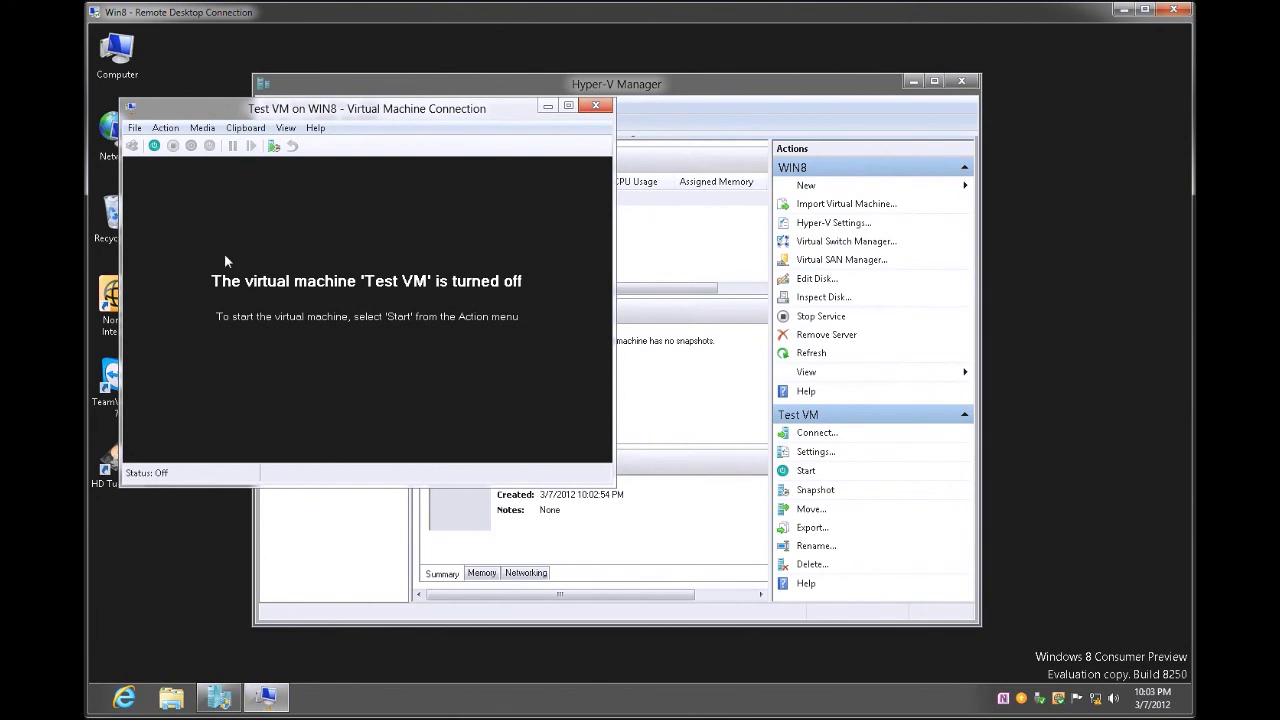
left_click(154, 146)
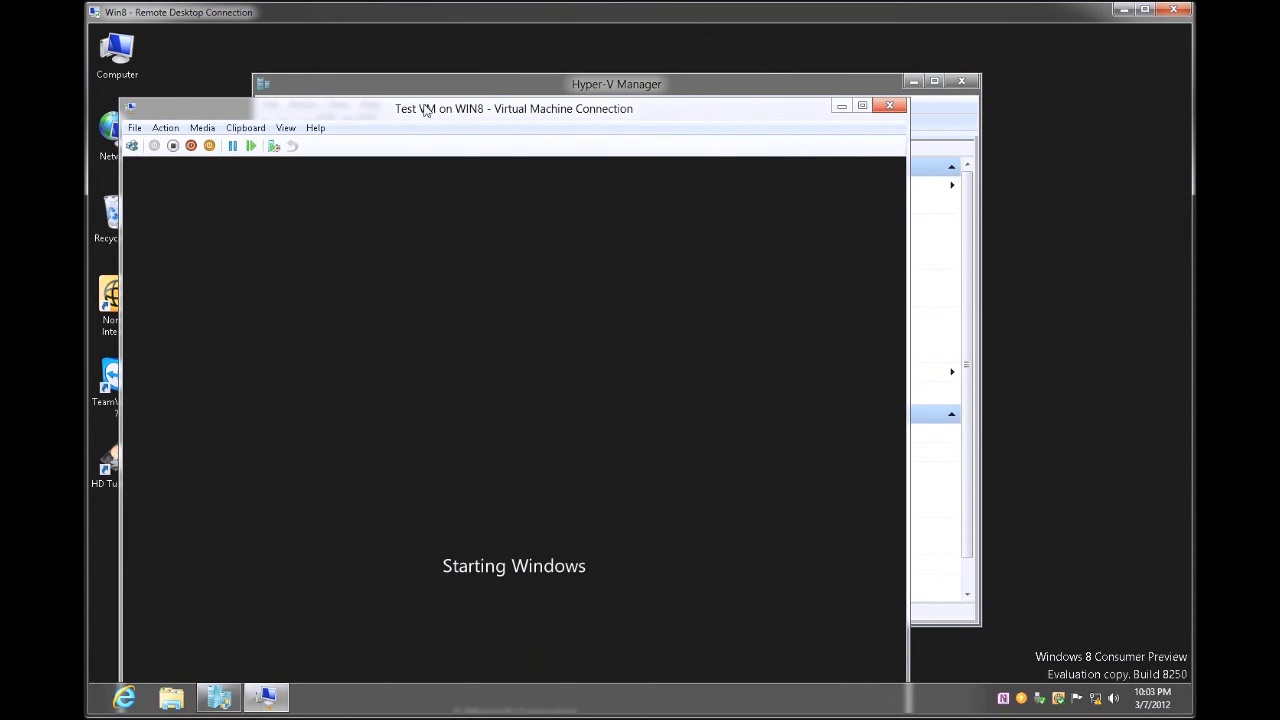
left_click_drag(425, 106, 440, 68)
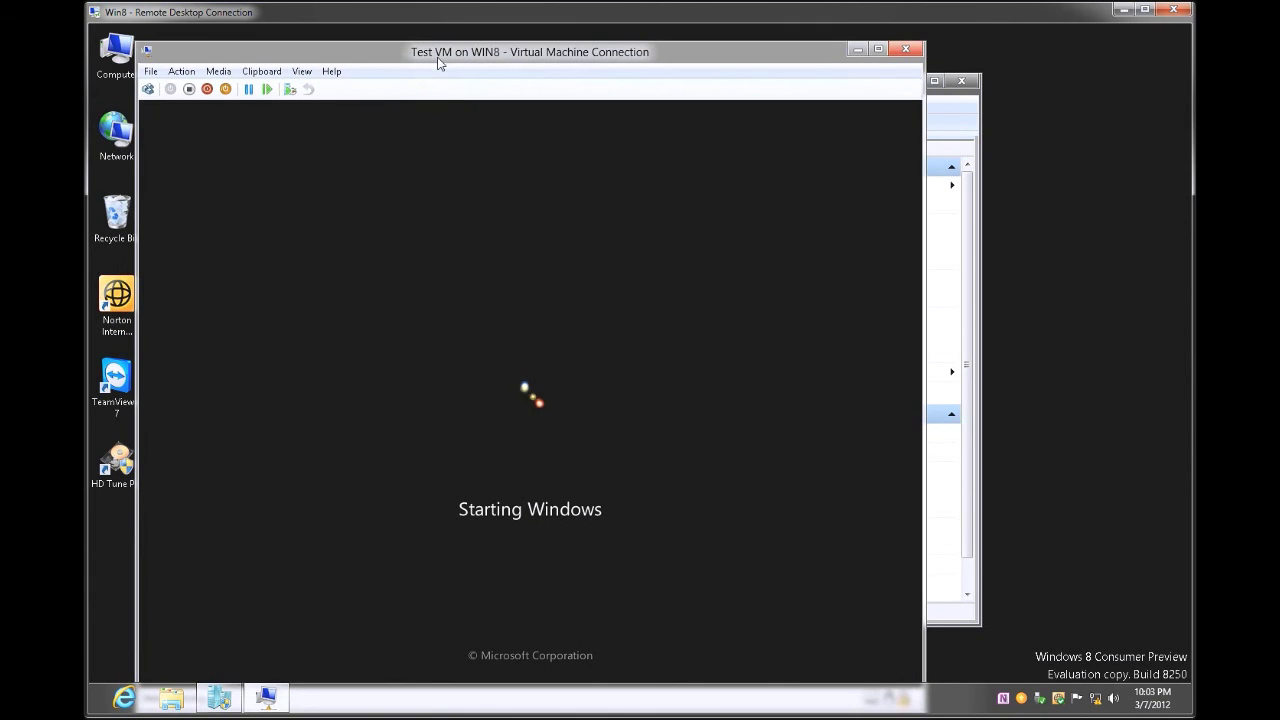
left_click_drag(443, 53, 445, 40)
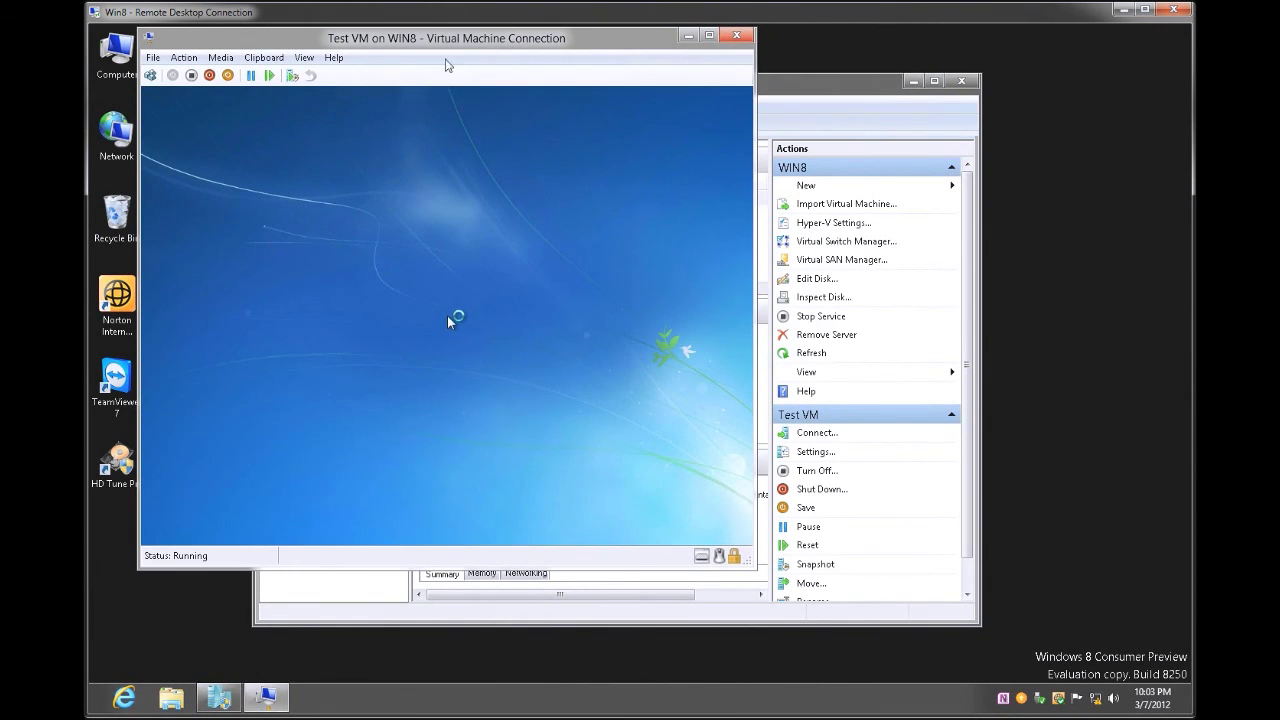